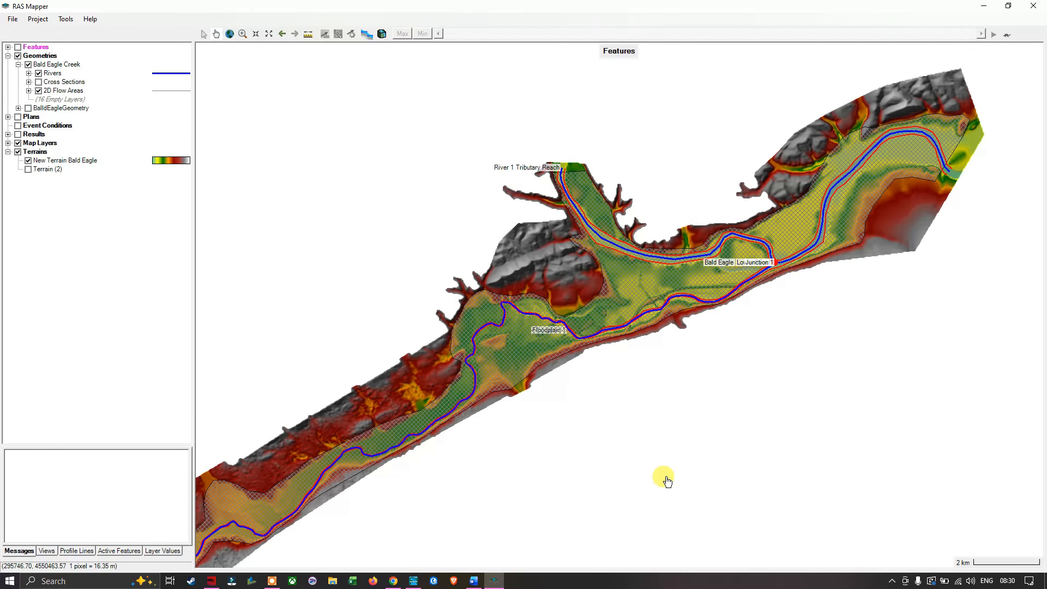
- Examine the terrain and 2D mesh of the Floodplain 1 area around the road embankments upstream of the river junction
{"action": "scroll", "coordinate": [518, 362], "scroll_direction": "up", "scroll_amount": 1}
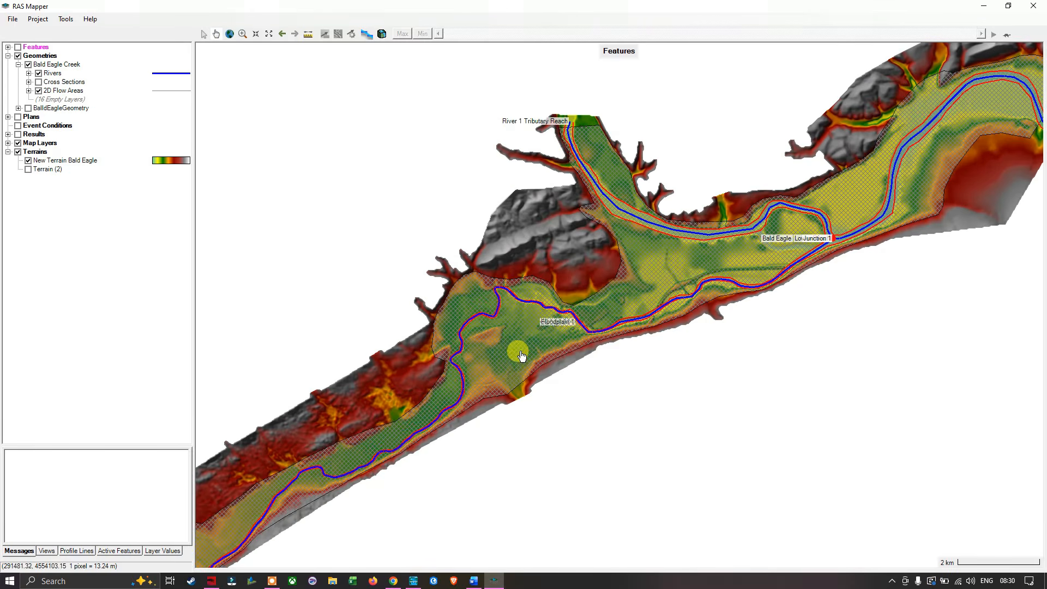
{"action": "scroll", "coordinate": [516, 354], "scroll_direction": "up", "scroll_amount": 1}
{"action": "scroll", "coordinate": [522, 341], "scroll_direction": "up", "scroll_amount": 1}
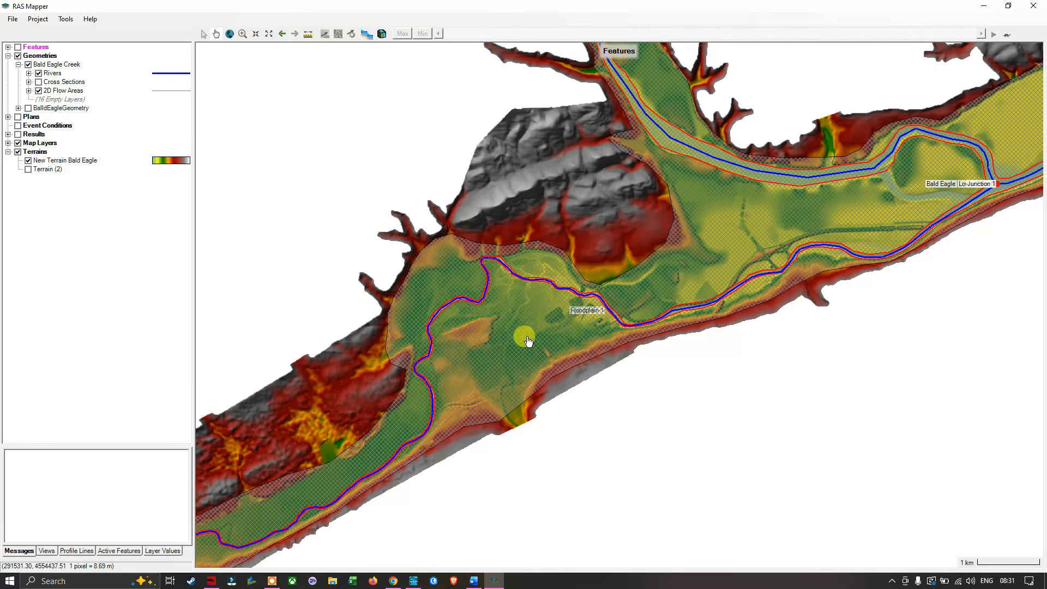
{"action": "scroll", "coordinate": [569, 326], "scroll_direction": "up", "scroll_amount": 1}
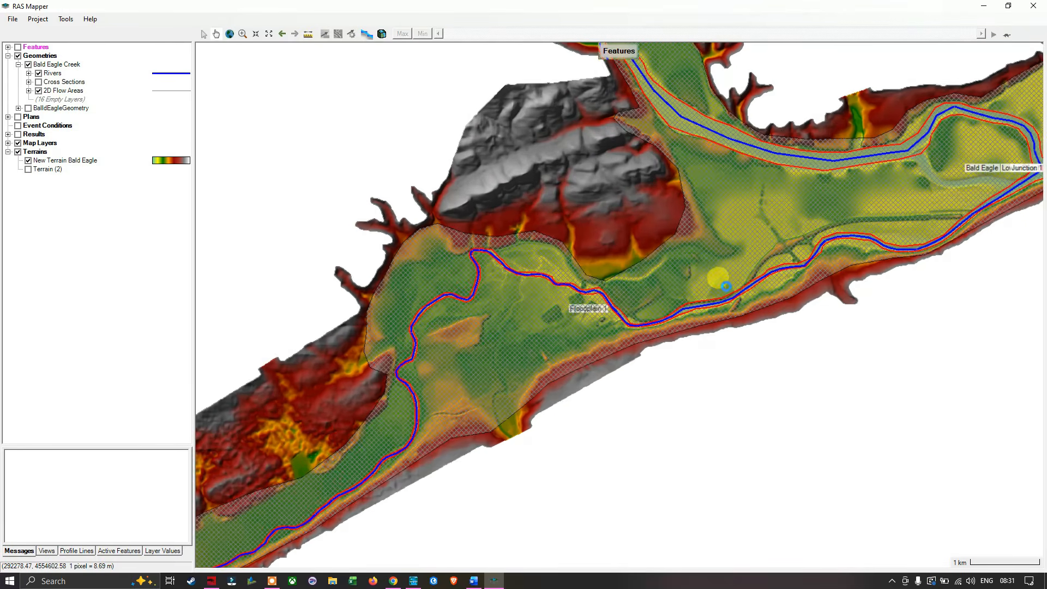
{"action": "left_click_drag", "start_coordinate": [760, 239], "coordinate": [577, 286]}
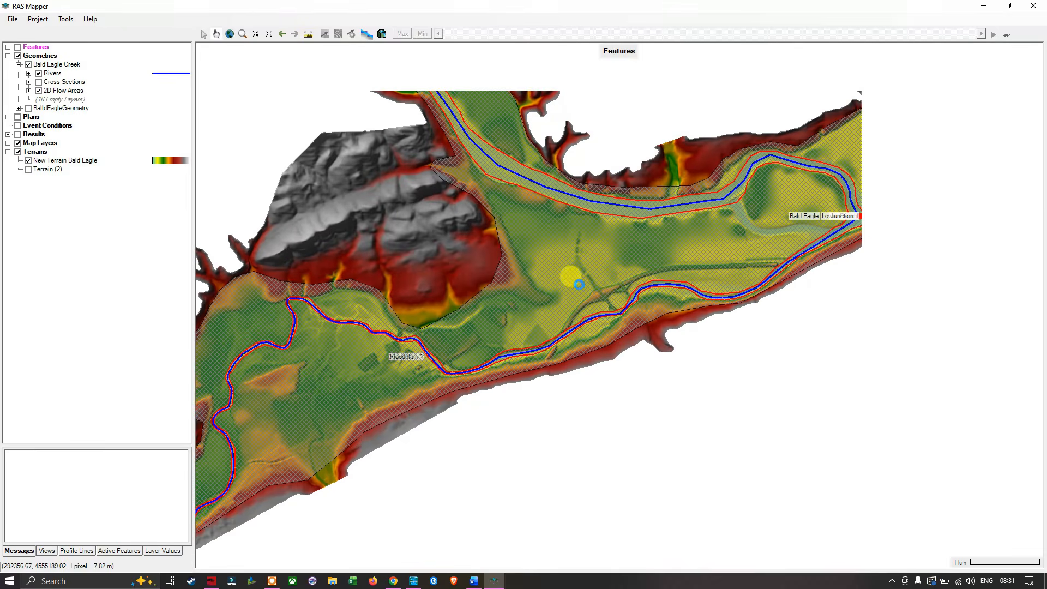
{"action": "scroll", "coordinate": [614, 308], "scroll_direction": "up", "scroll_amount": 5}
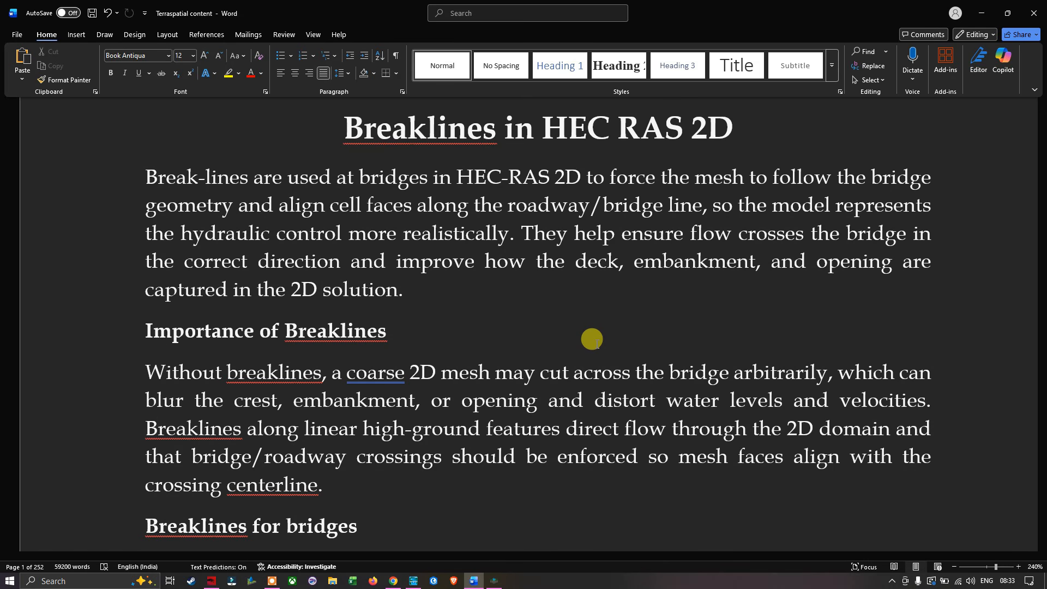
- Read the Word notes on the importance of breaklines and their use at bridges, and return to RAS Mapper
{"action": "scroll", "coordinate": [592, 339], "scroll_direction": "down", "scroll_amount": 3}
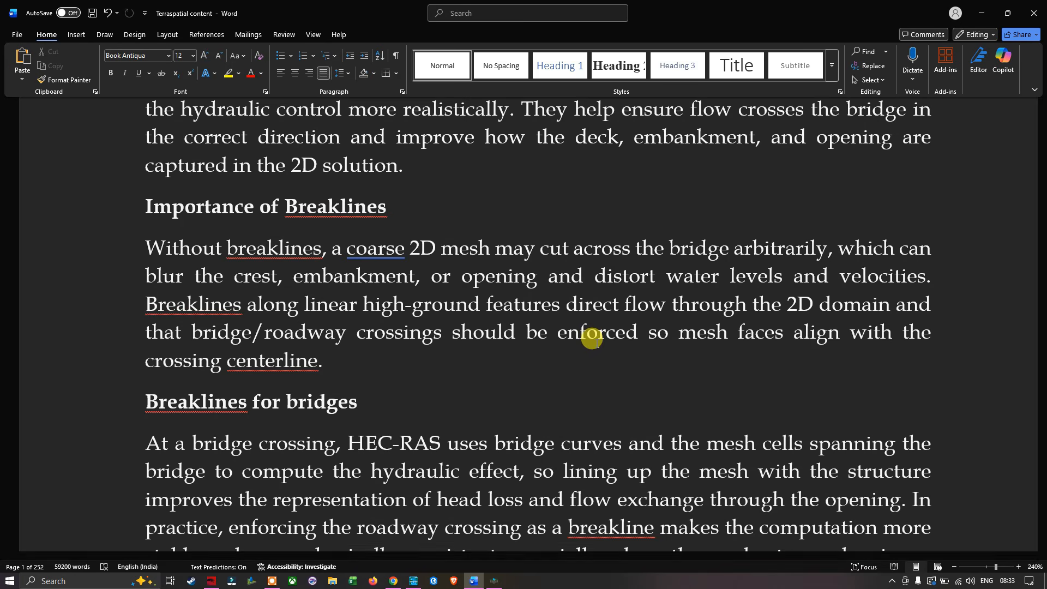
{"action": "scroll", "coordinate": [622, 339], "scroll_direction": "down", "scroll_amount": 2}
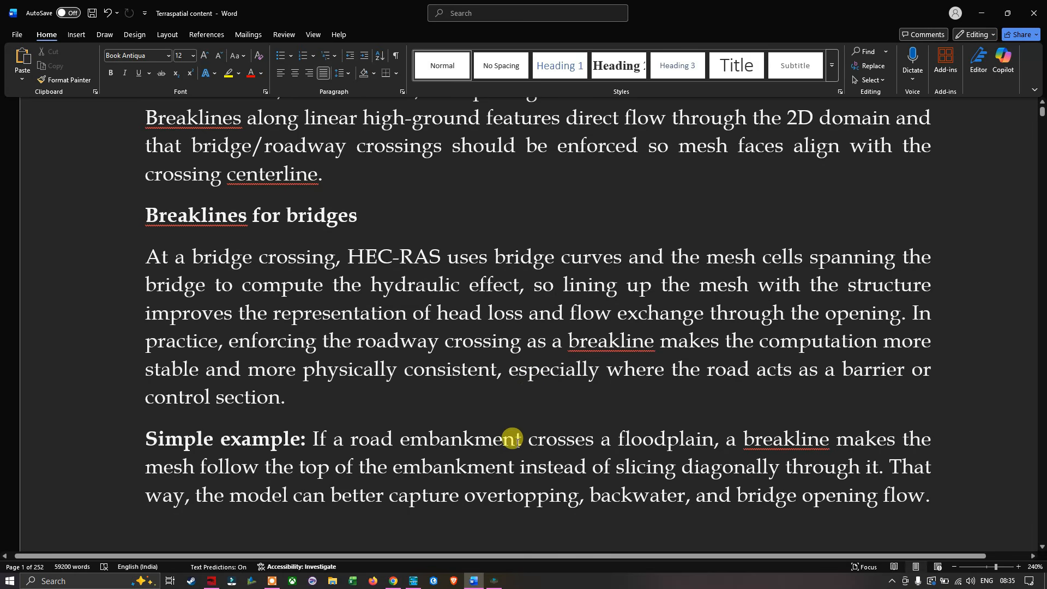
{"action": "left_click", "coordinate": [502, 581]}
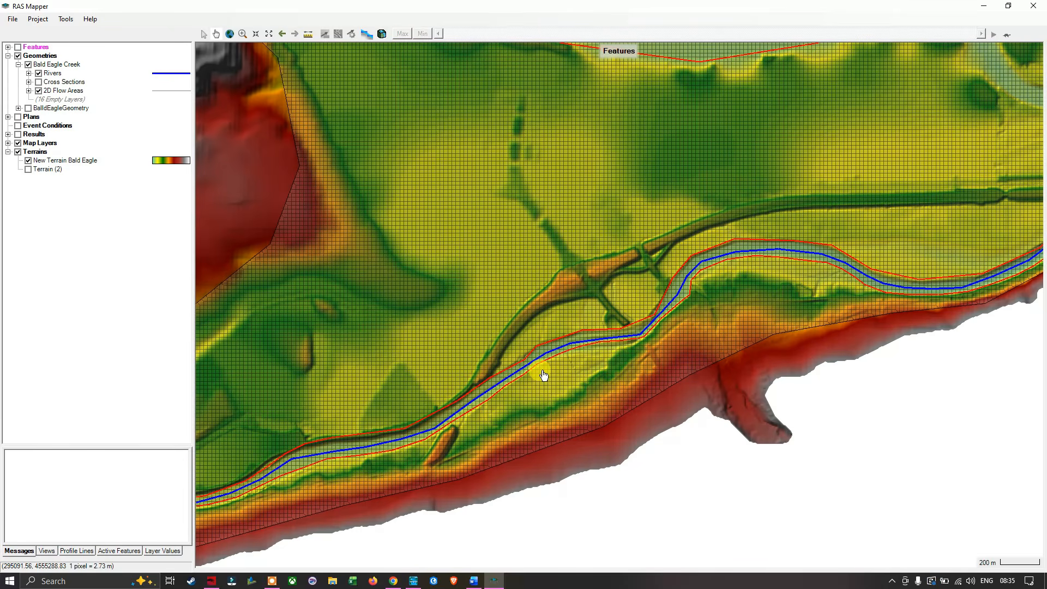
- Expand the 2D Flow Areas layer of the Bald Eagle Creek geometry to list its sublayers
{"action": "scroll", "coordinate": [643, 304], "scroll_direction": "down", "scroll_amount": 2}
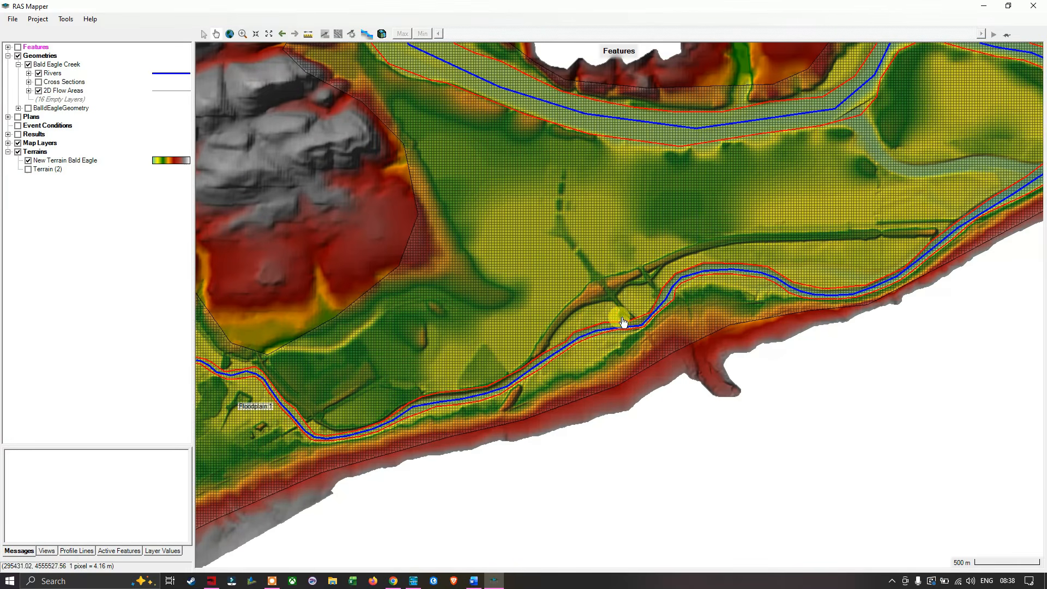
{"action": "scroll", "coordinate": [660, 352], "scroll_direction": "up", "scroll_amount": 3}
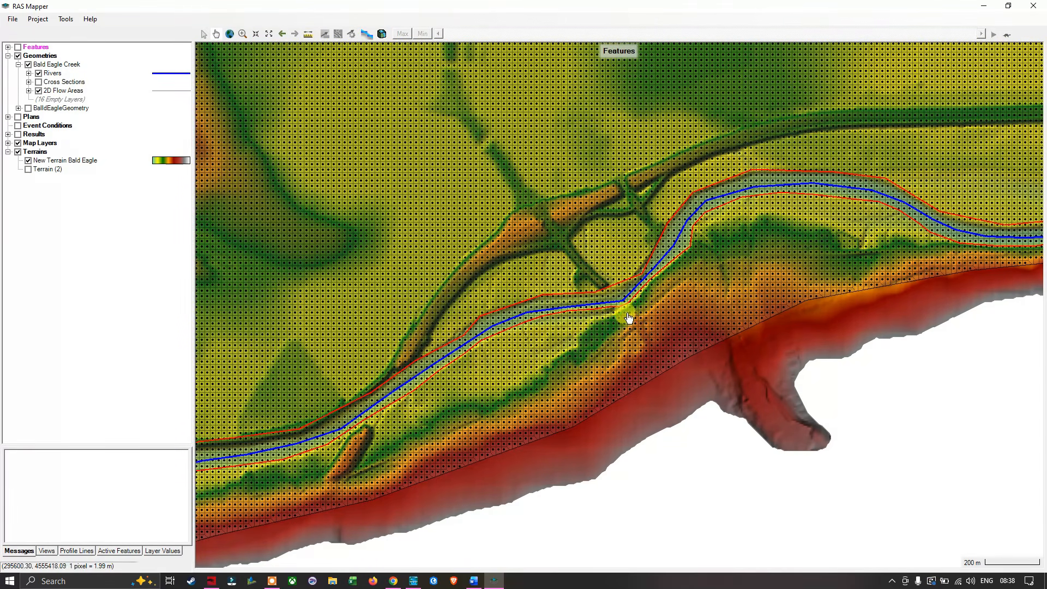
{"action": "scroll", "coordinate": [608, 294], "scroll_direction": "up", "scroll_amount": 2}
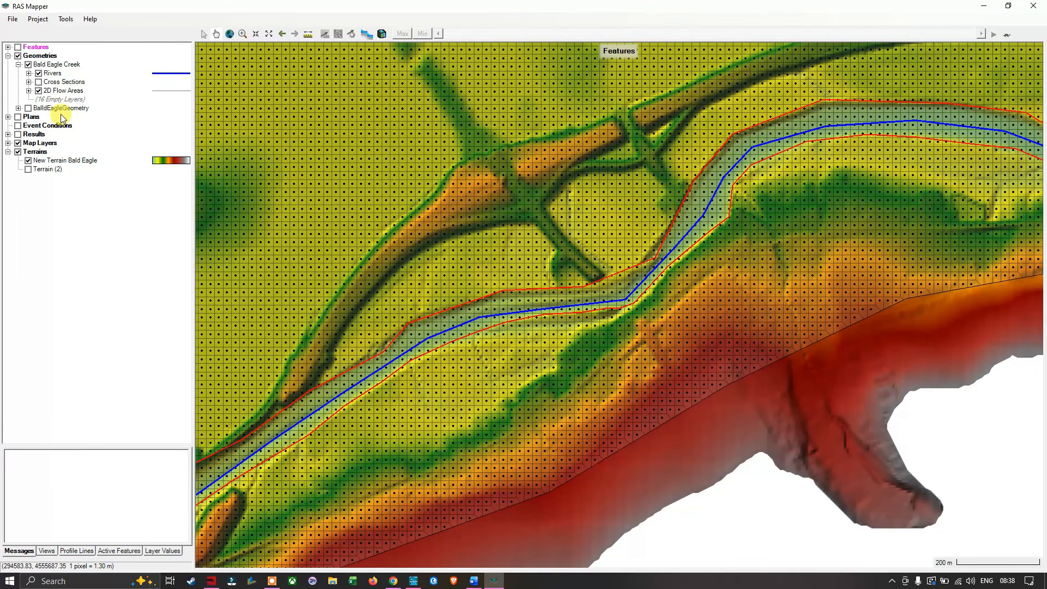
{"action": "left_click", "coordinate": [28, 91]}
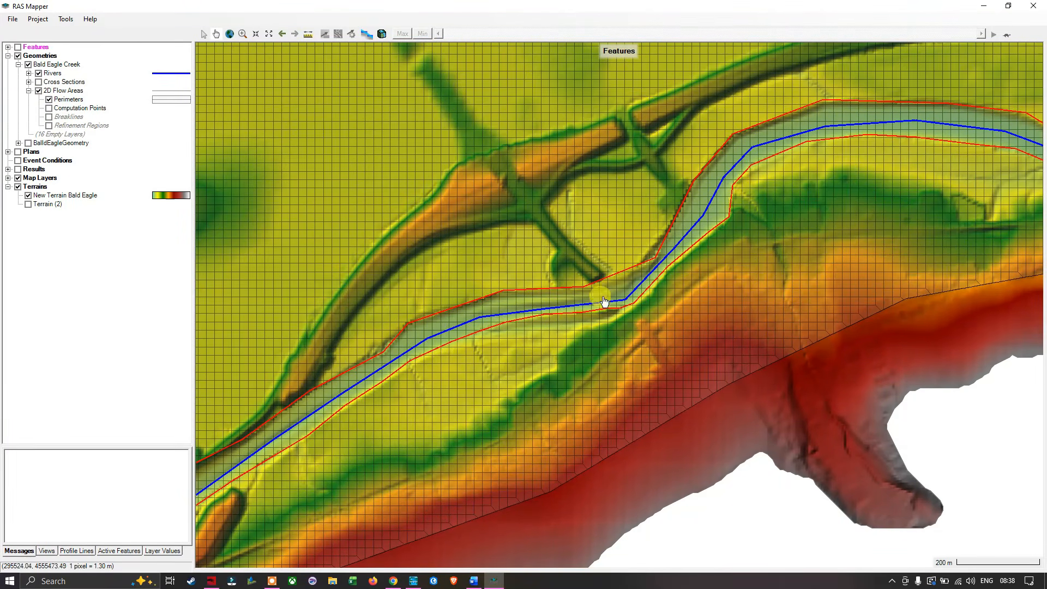
- Examine how the mesh cells cross the curved road embankment and the short embankment on the opposite side of the river
{"action": "scroll", "coordinate": [654, 348], "scroll_direction": "up", "scroll_amount": 1}
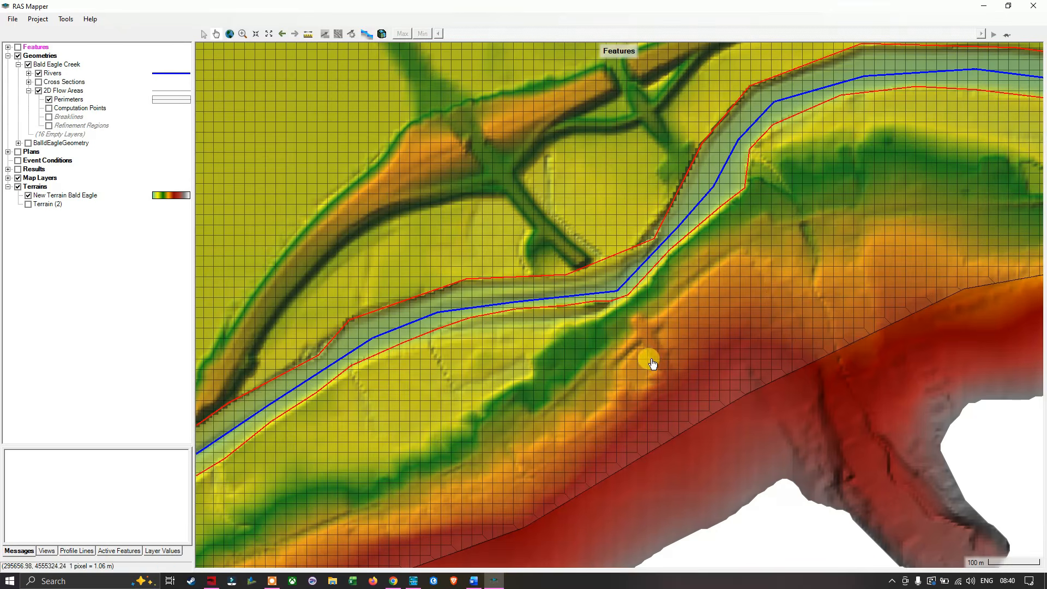
{"action": "scroll", "coordinate": [693, 281], "scroll_direction": "down", "scroll_amount": 2}
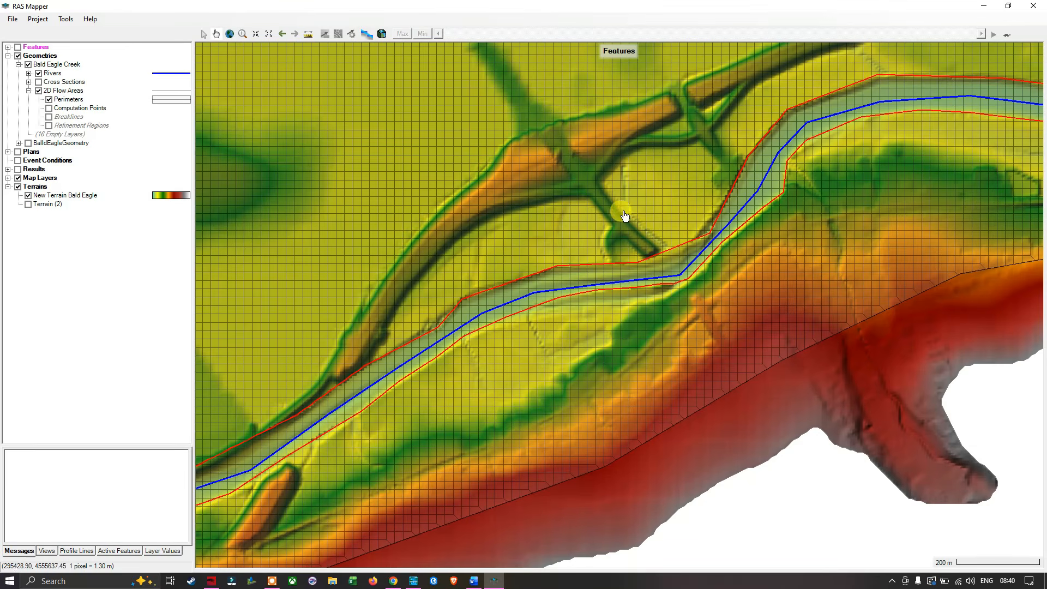
{"action": "left_click_drag", "start_coordinate": [516, 236], "coordinate": [663, 156]}
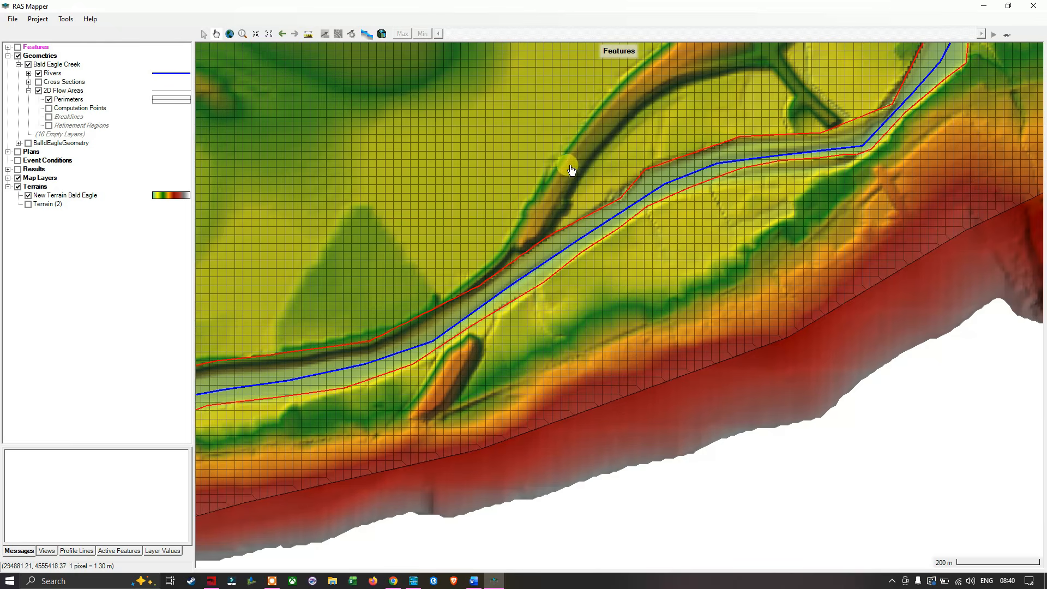
{"action": "left_click_drag", "start_coordinate": [563, 166], "coordinate": [532, 224]}
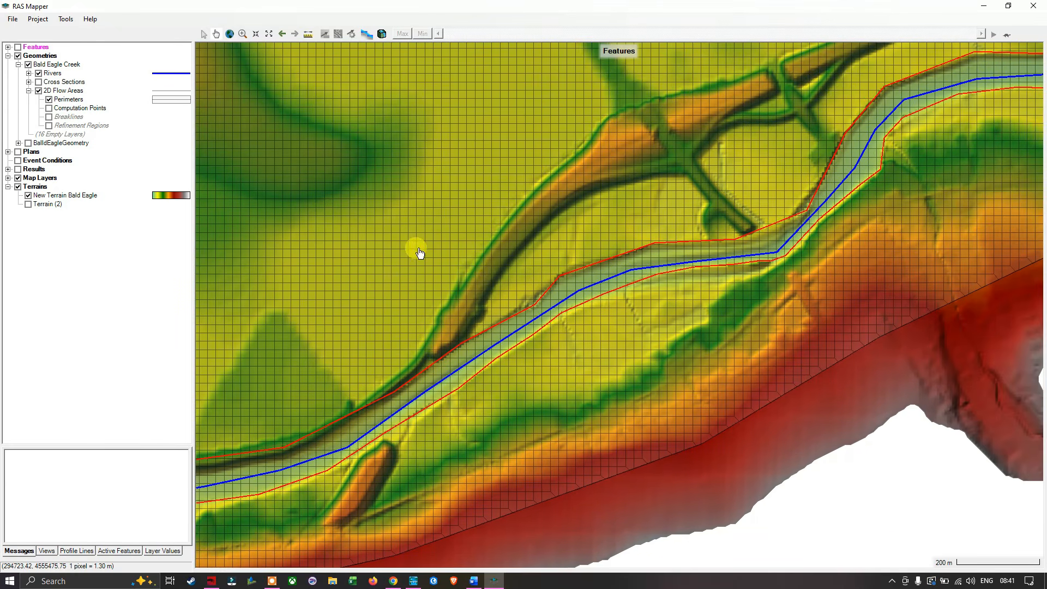
{"action": "left_click_drag", "start_coordinate": [413, 250], "coordinate": [603, 140]}
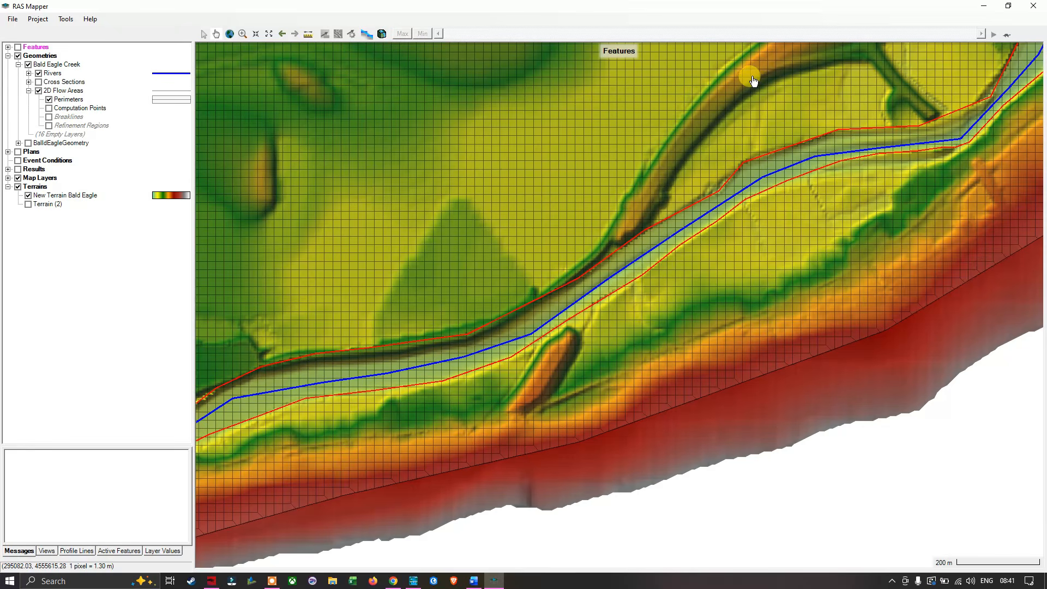
{"action": "left_click_drag", "start_coordinate": [753, 81], "coordinate": [688, 175]}
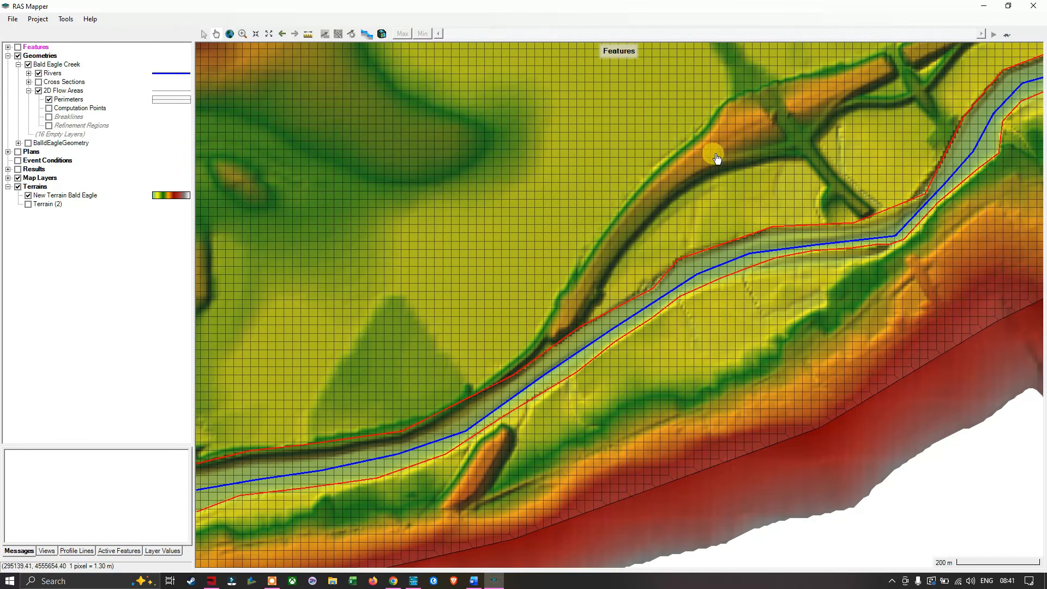
{"action": "left_click_drag", "start_coordinate": [758, 124], "coordinate": [649, 204]}
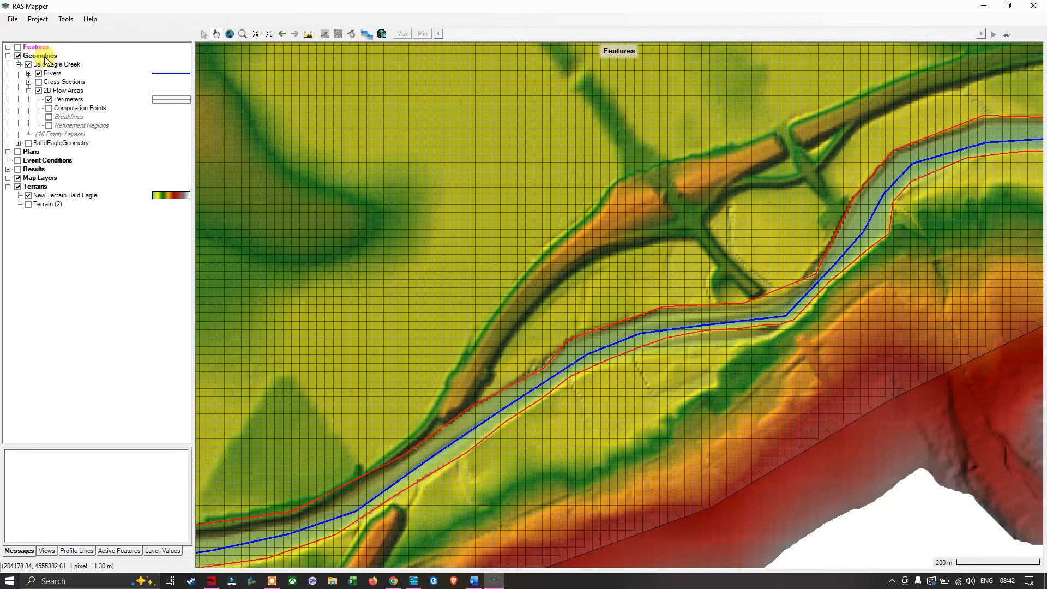
- Make the Breaklines layer under 2D Flow Areas visible and start editing its geometry
{"action": "left_click", "coordinate": [65, 91]}
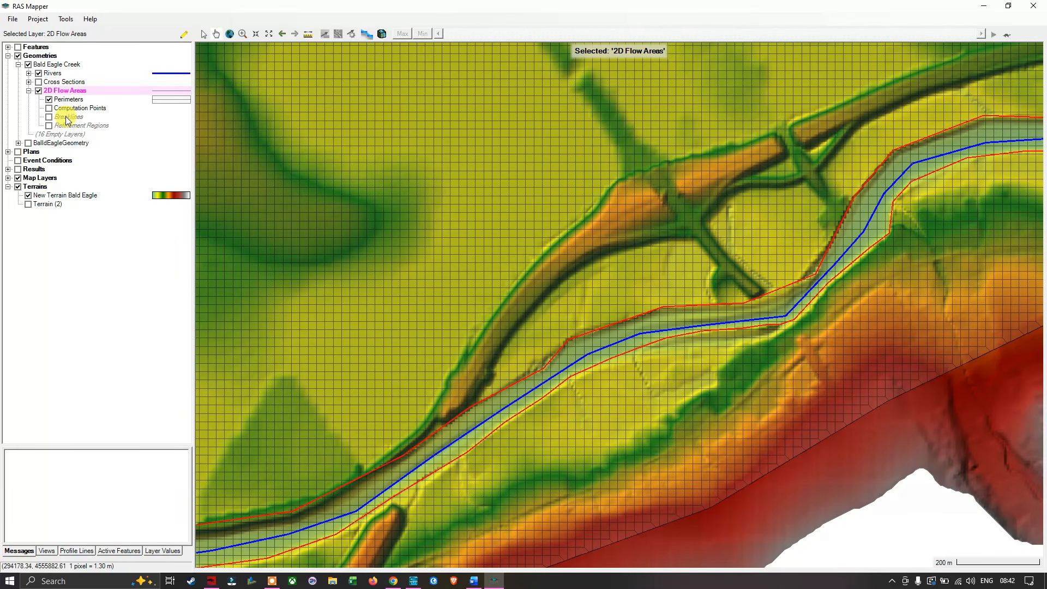
{"action": "left_click", "coordinate": [72, 117]}
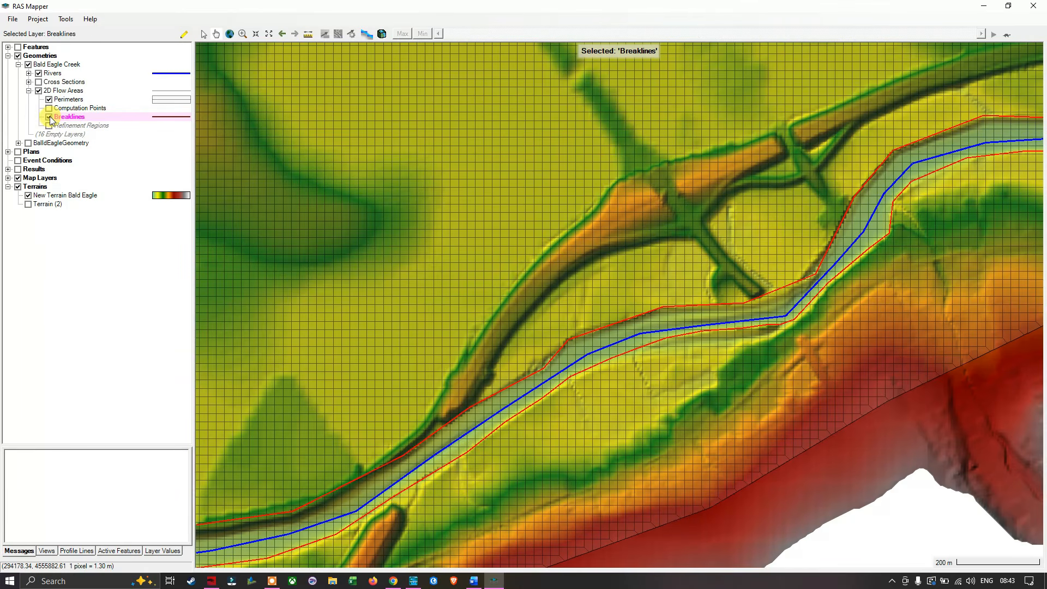
{"action": "left_click", "coordinate": [49, 117]}
{"action": "right_click", "coordinate": [64, 120]}
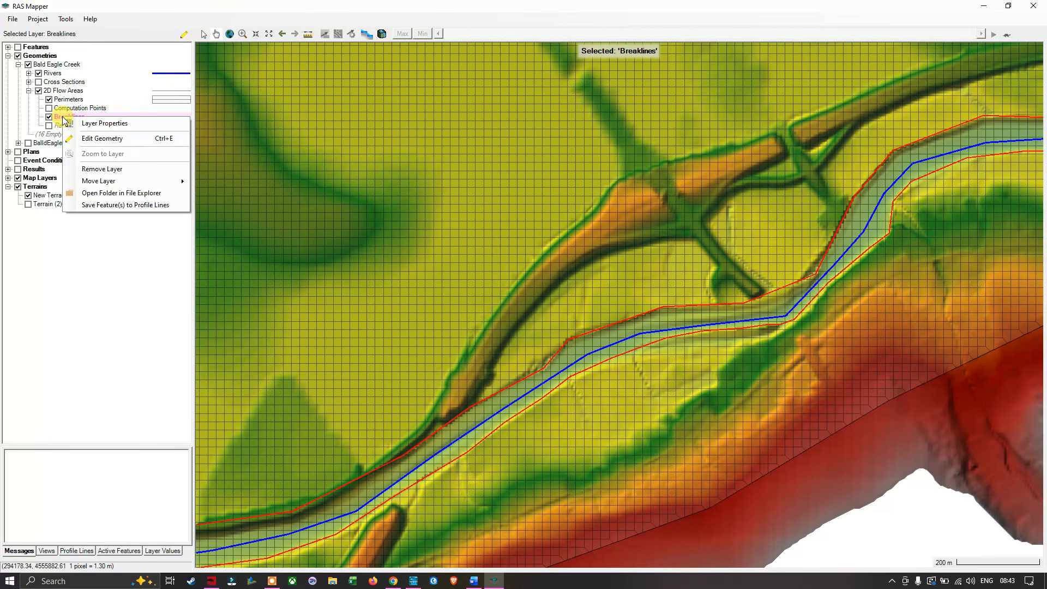
{"action": "left_click", "coordinate": [94, 141]}
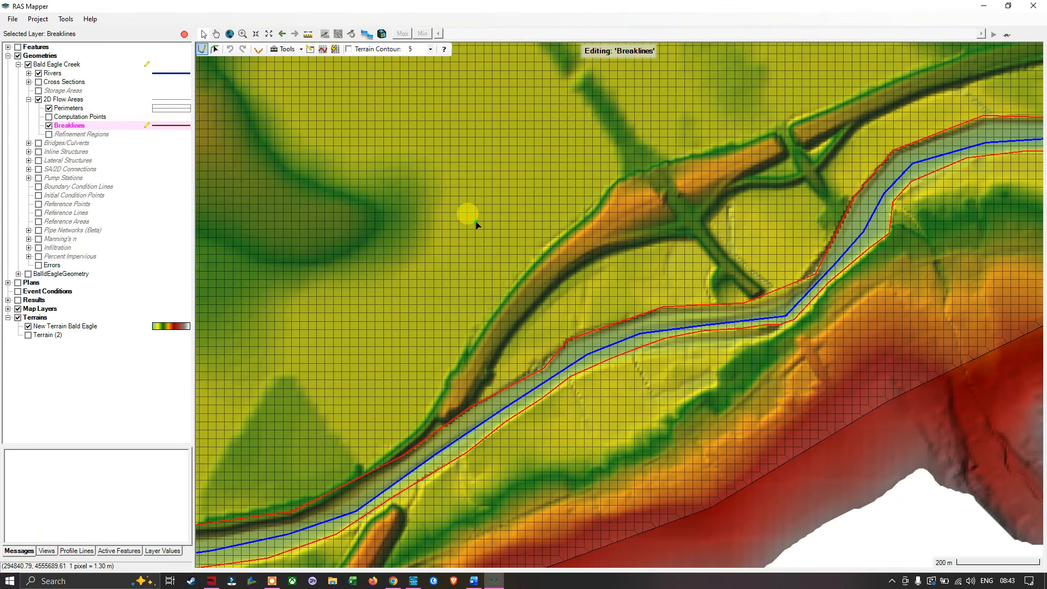
- Draw a four-point breakline along the crest of the curved road embankment north of the river, accepting the suggested name
{"action": "left_click_drag", "start_coordinate": [416, 311], "coordinate": [504, 222]}
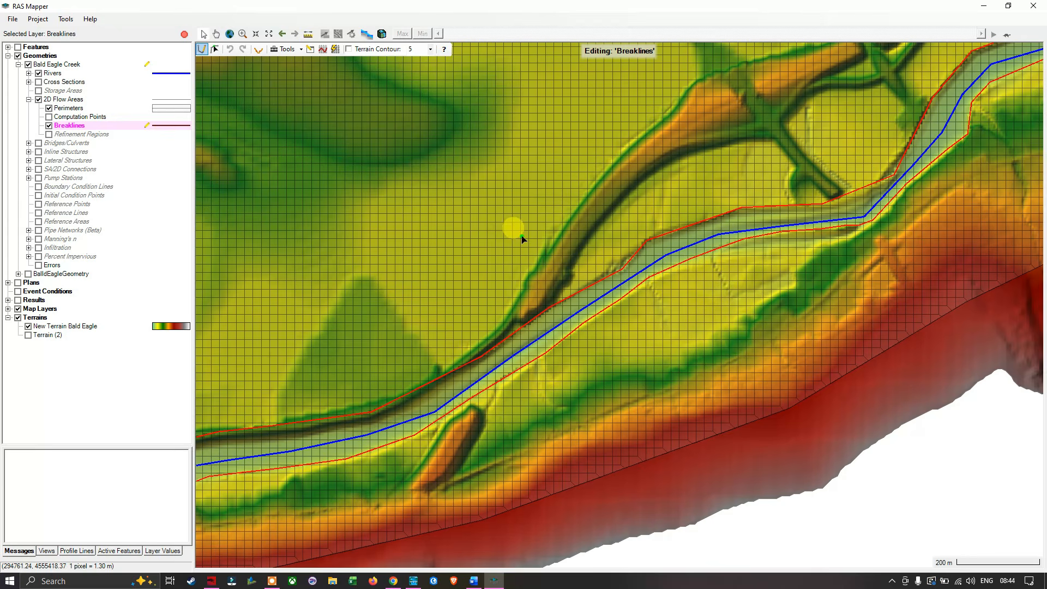
{"action": "left_click", "coordinate": [523, 316]}
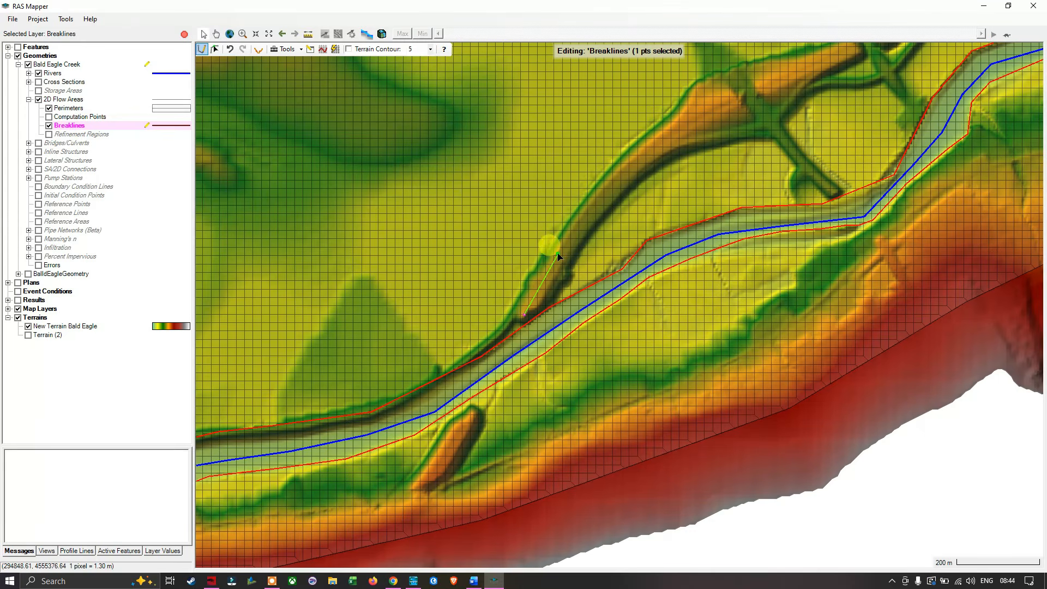
{"action": "left_click", "coordinate": [601, 198]}
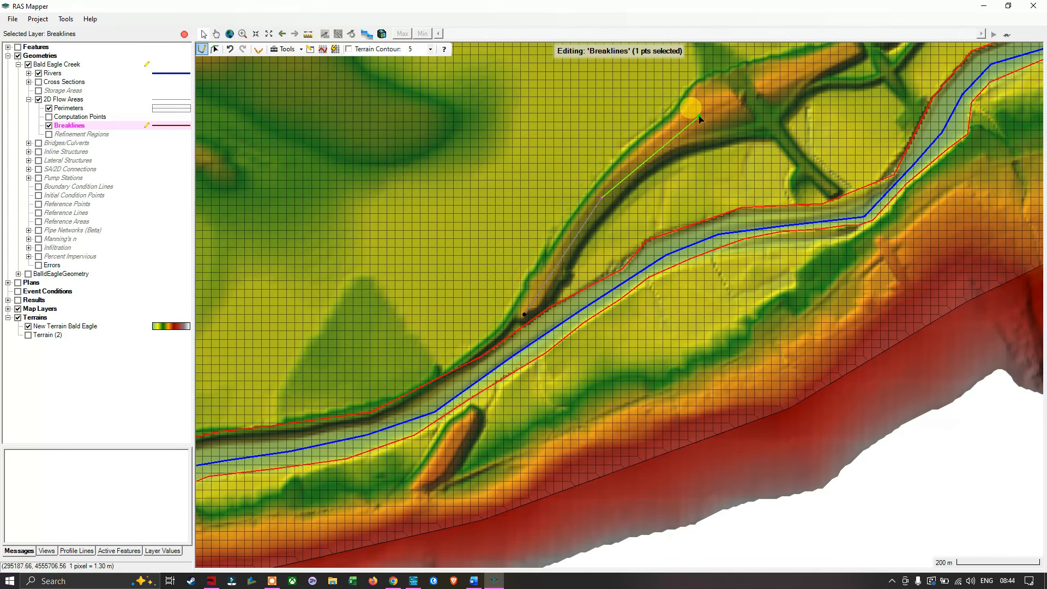
{"action": "left_click", "coordinate": [681, 128]}
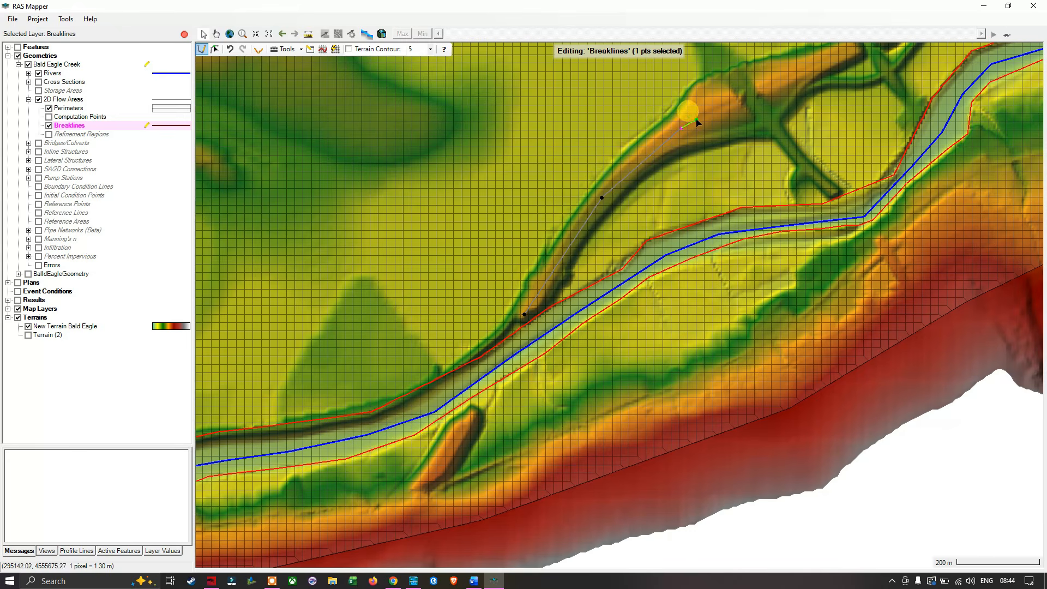
{"action": "double_click", "coordinate": [731, 100]}
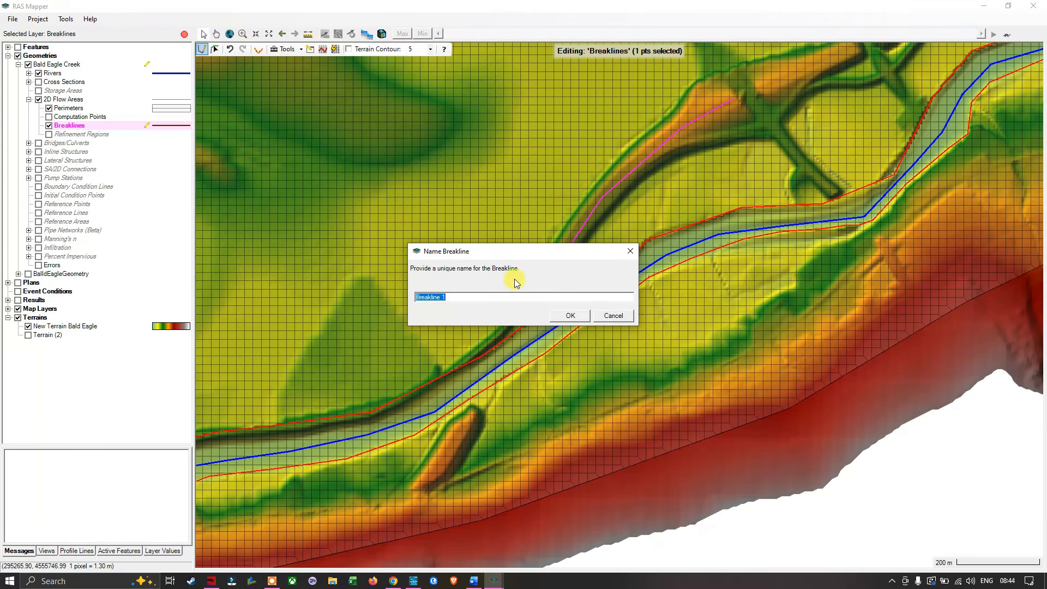
{"action": "left_click", "coordinate": [454, 299]}
{"action": "left_click", "coordinate": [570, 316]}
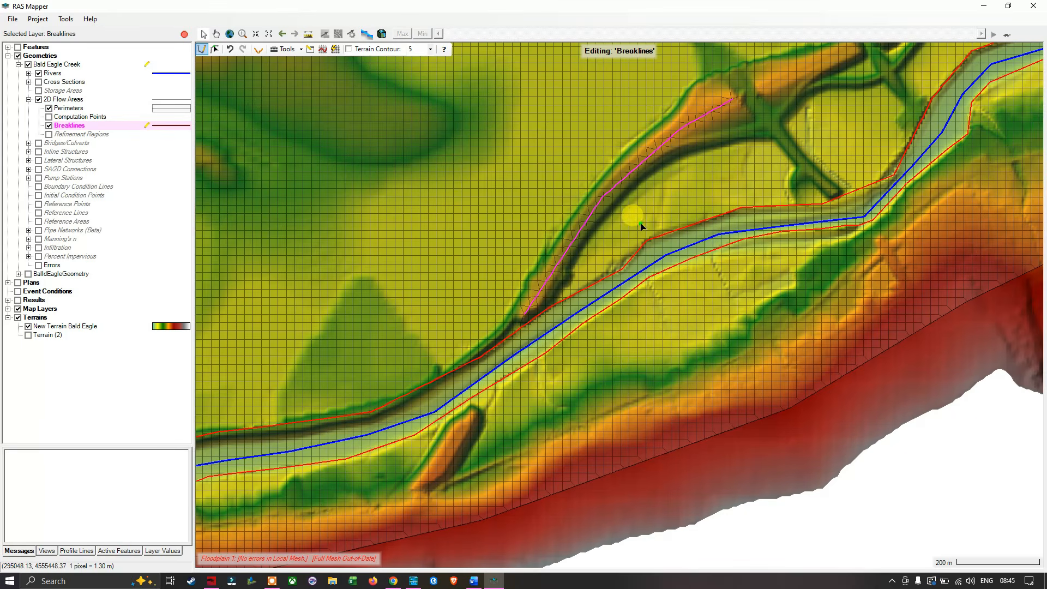
- Draw a three-point breakline along the short embankment south of the river, extending it onto the high ground, with the suggested name
{"action": "left_click", "coordinate": [472, 410]}
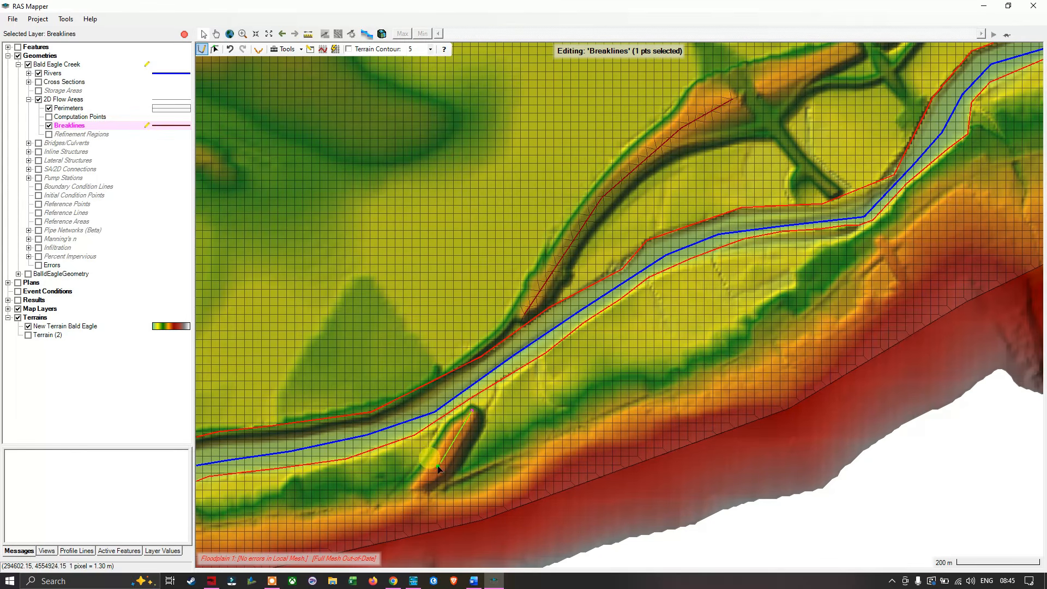
{"action": "left_click", "coordinate": [417, 489]}
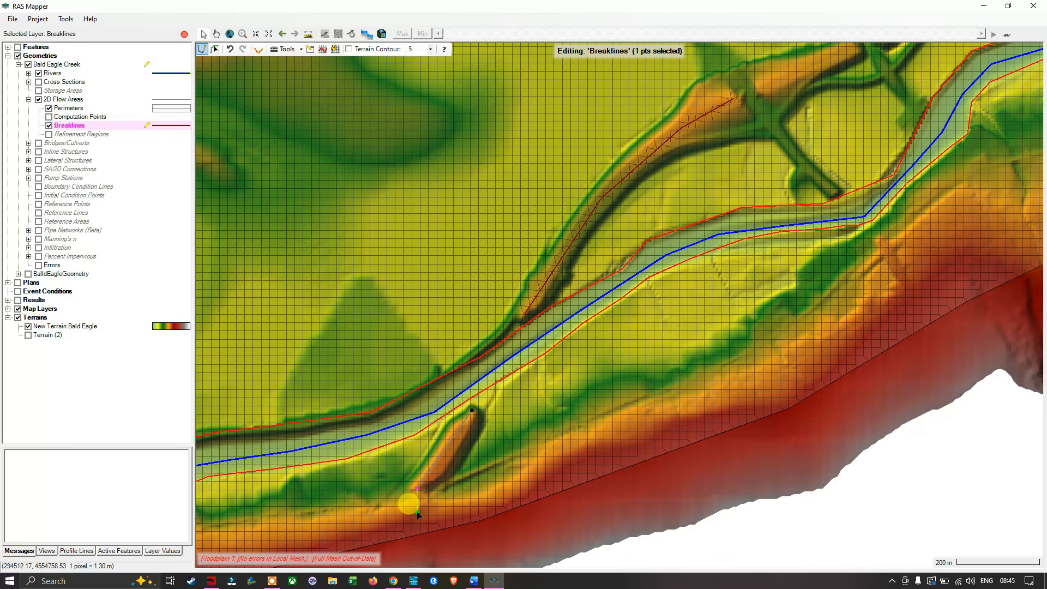
{"action": "double_click", "coordinate": [418, 513]}
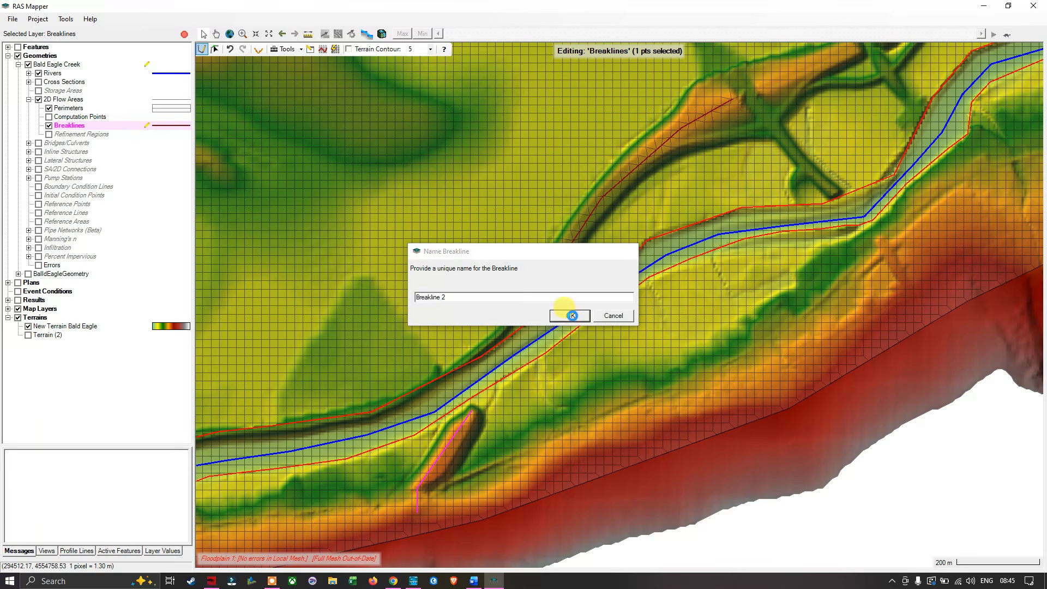
{"action": "left_click", "coordinate": [570, 316]}
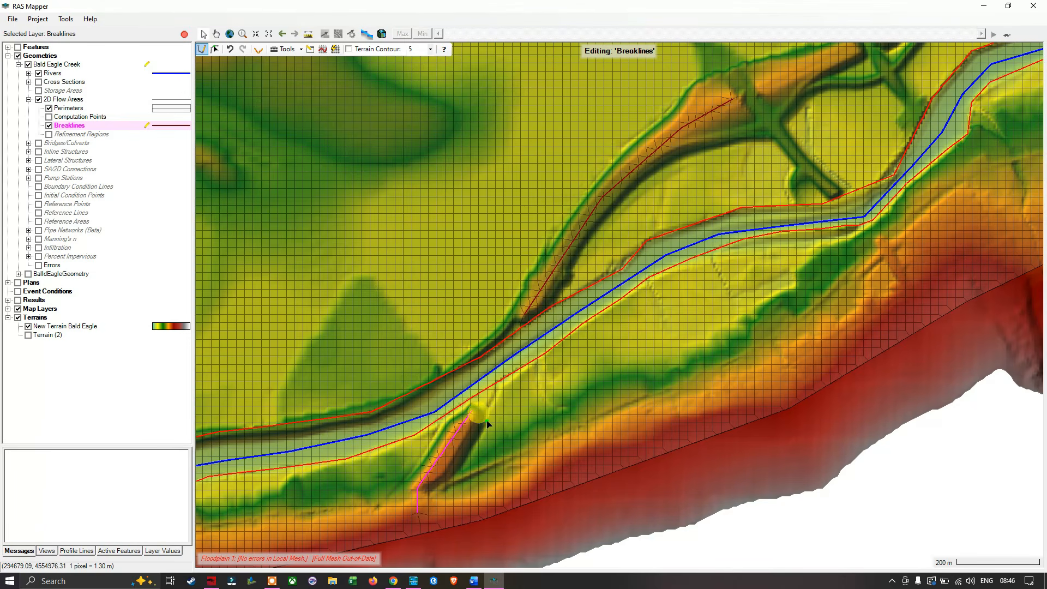
- Open the Breaklines attribute table and set Near Spacing to 30 for Breakline 1 and Breakline 2
{"action": "right_click", "coordinate": [73, 130]}
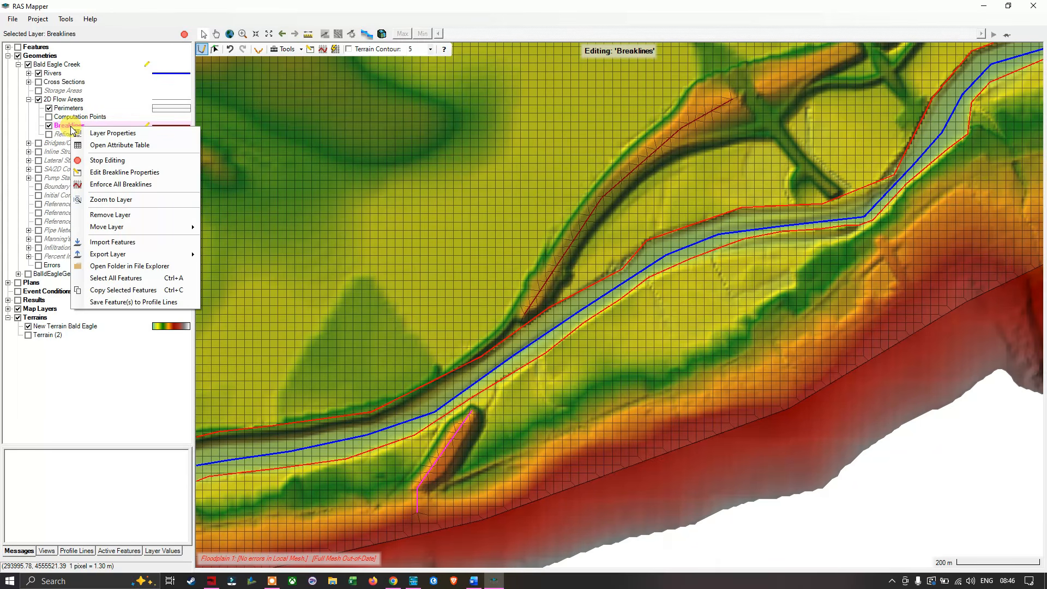
{"action": "left_click", "coordinate": [115, 147]}
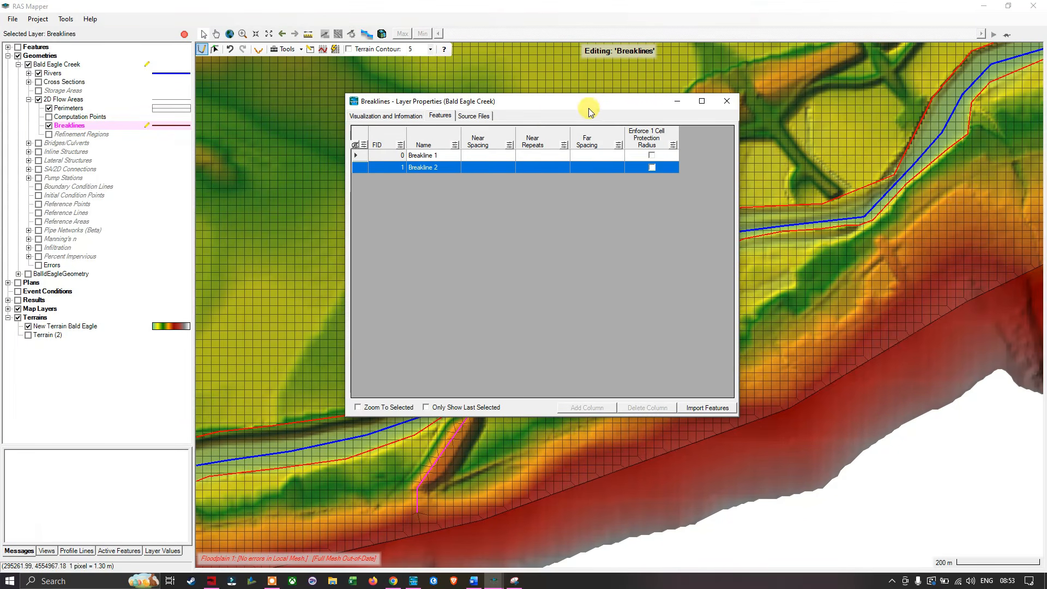
{"action": "left_click_drag", "start_coordinate": [588, 102], "coordinate": [578, 164]}
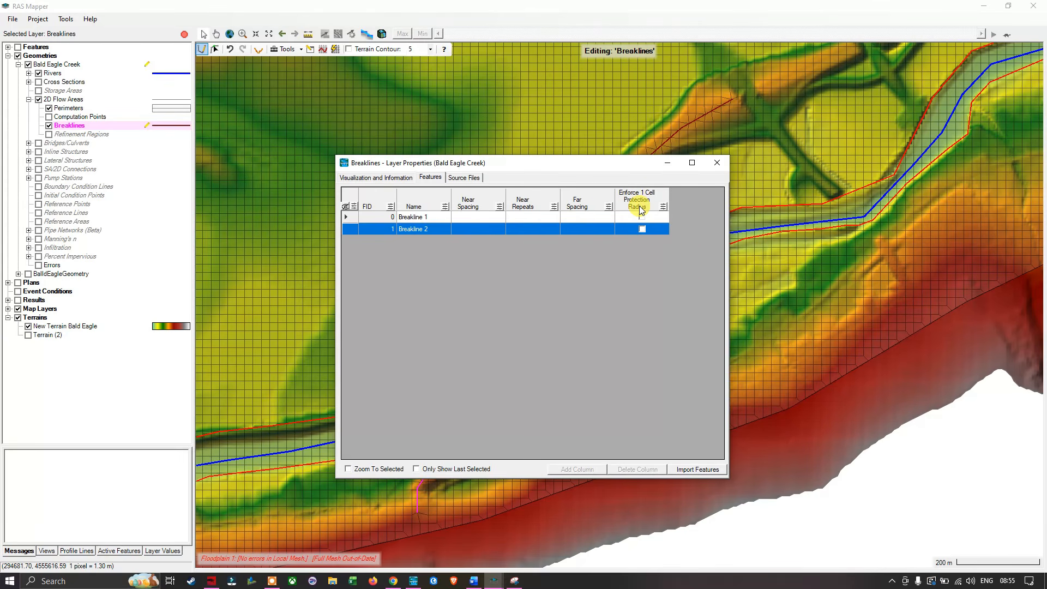
{"action": "left_click_drag", "start_coordinate": [639, 162], "coordinate": [378, 97]}
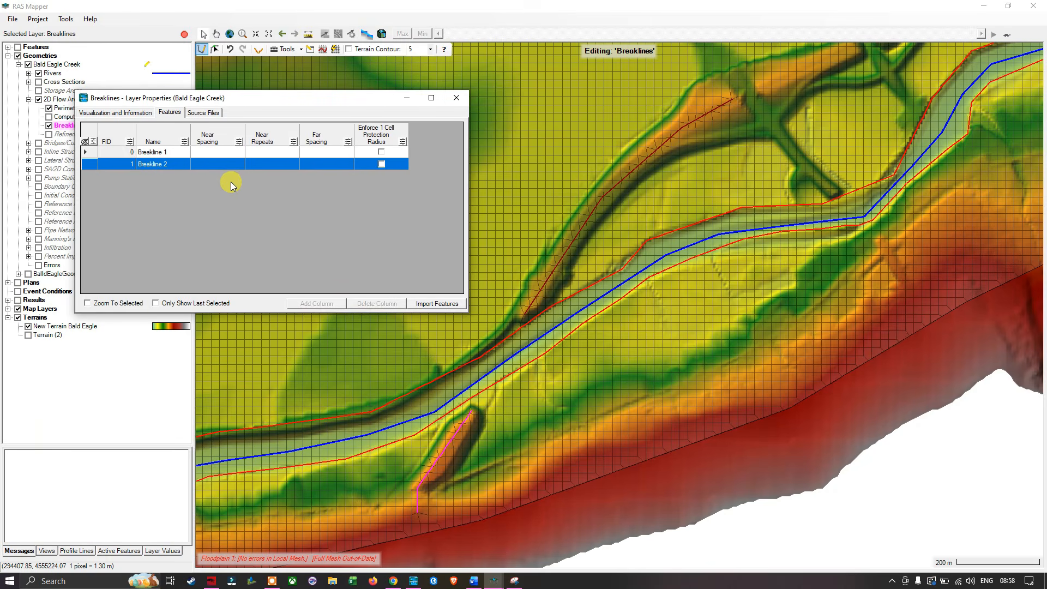
{"action": "left_click", "coordinate": [228, 151]}
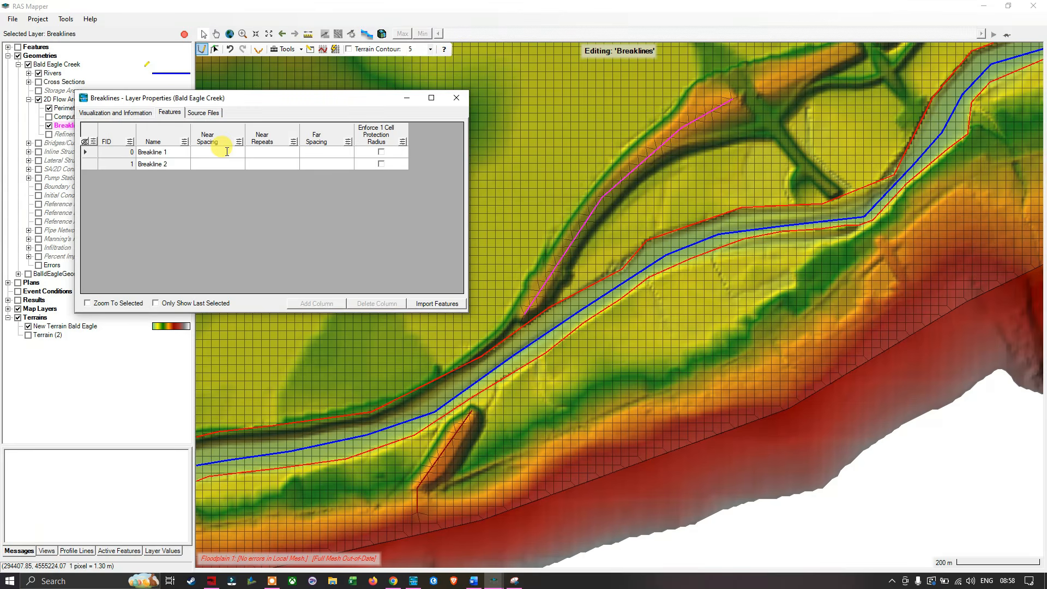
{"action": "type", "text": "30"}
{"action": "left_click", "coordinate": [232, 164]}
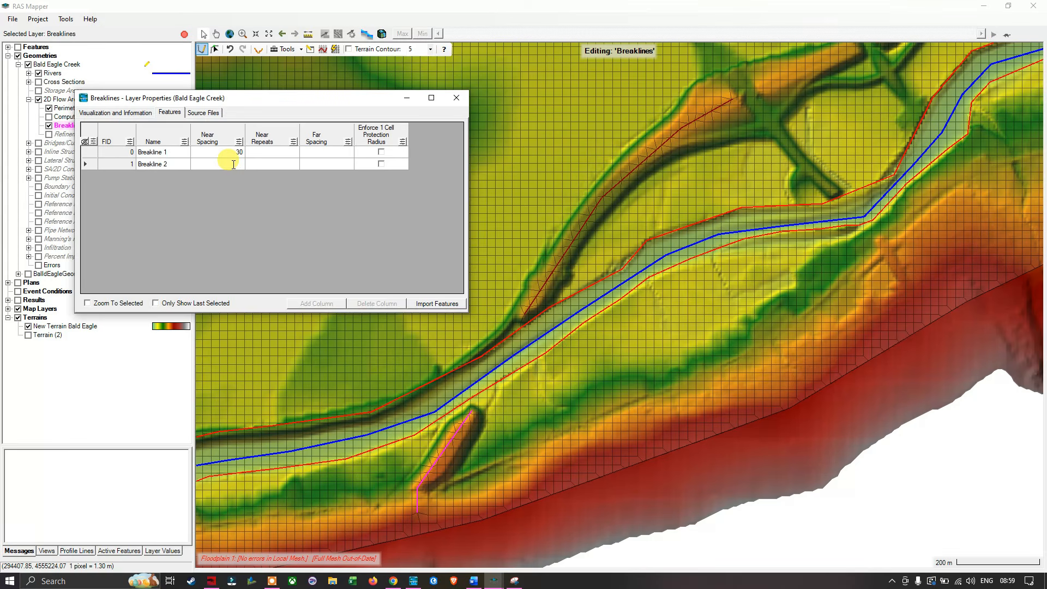
{"action": "type", "text": "30"}
- Consult the spacing and repeat notes in the Word document, and set Near Repeats to 1 for both breaklines in RAS Mapper
{"action": "key", "text": "alt+Tab"}
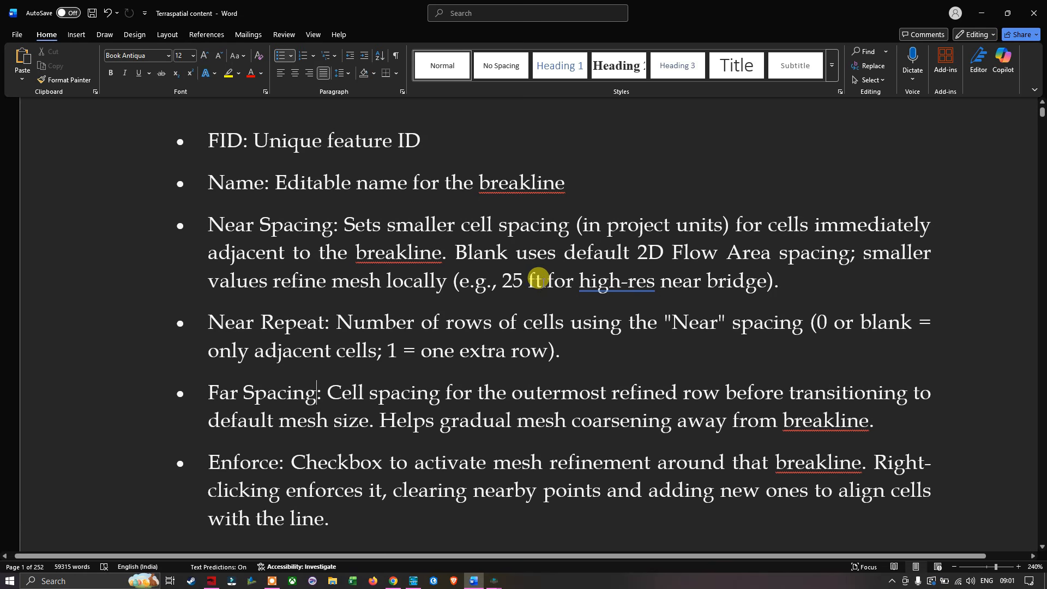
{"action": "double_click", "coordinate": [531, 283]}
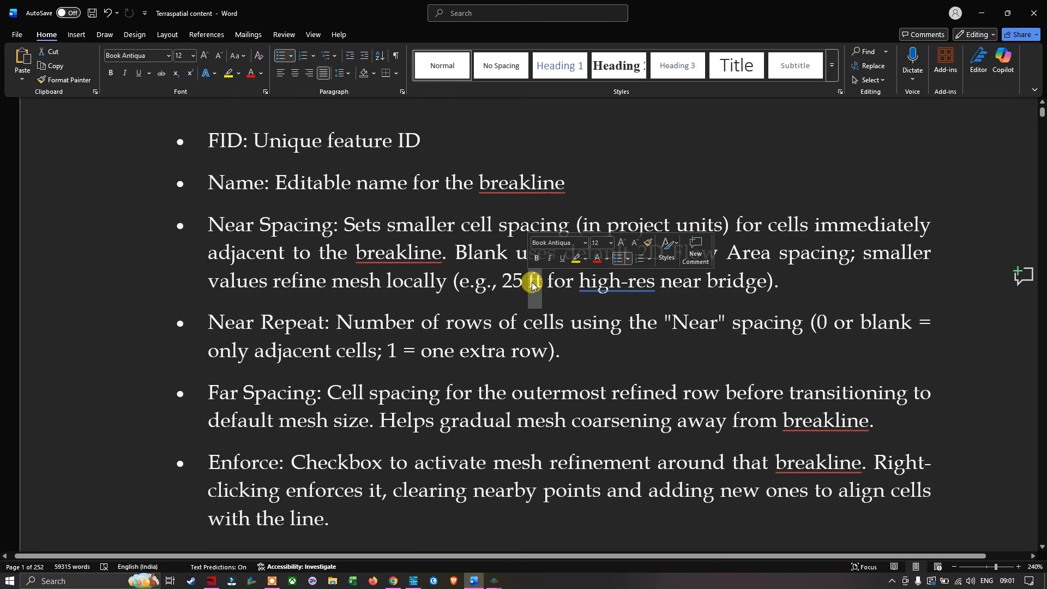
{"action": "left_click", "coordinate": [459, 350]}
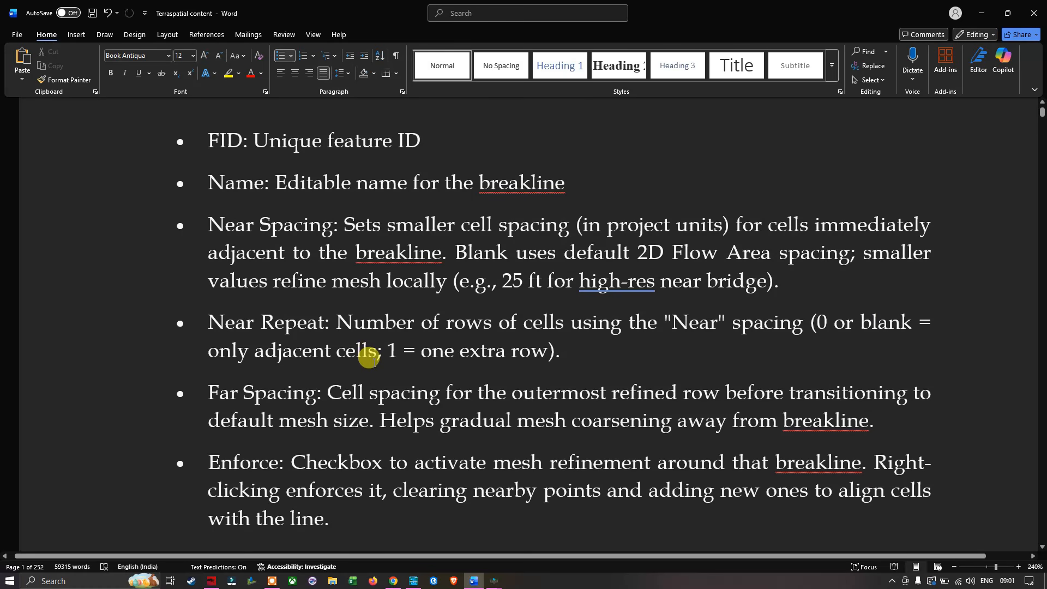
{"action": "left_click", "coordinate": [460, 351]}
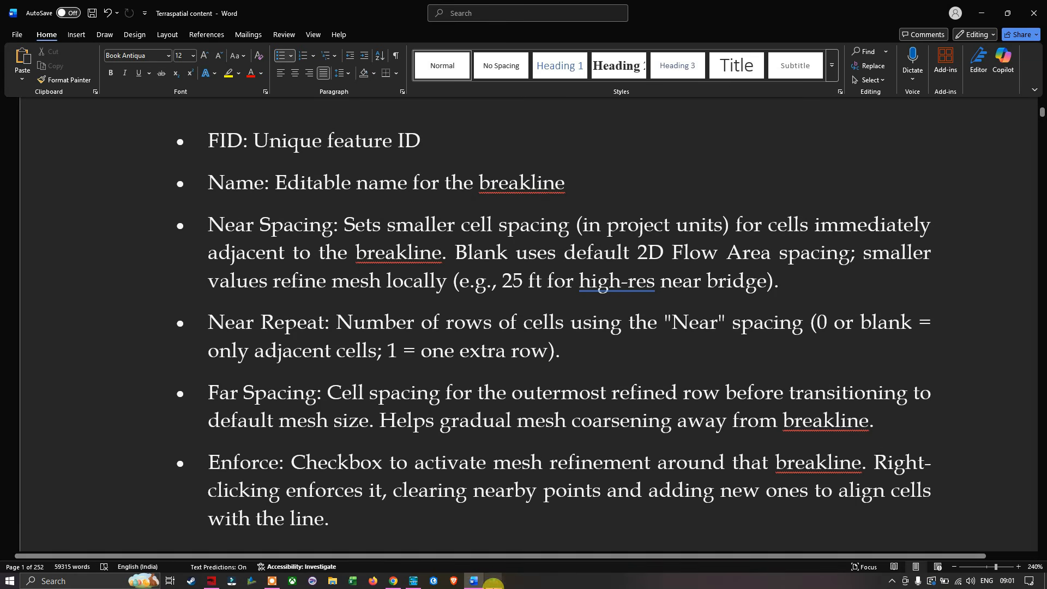
{"action": "left_click", "coordinate": [493, 581]}
{"action": "left_click", "coordinate": [536, 537]}
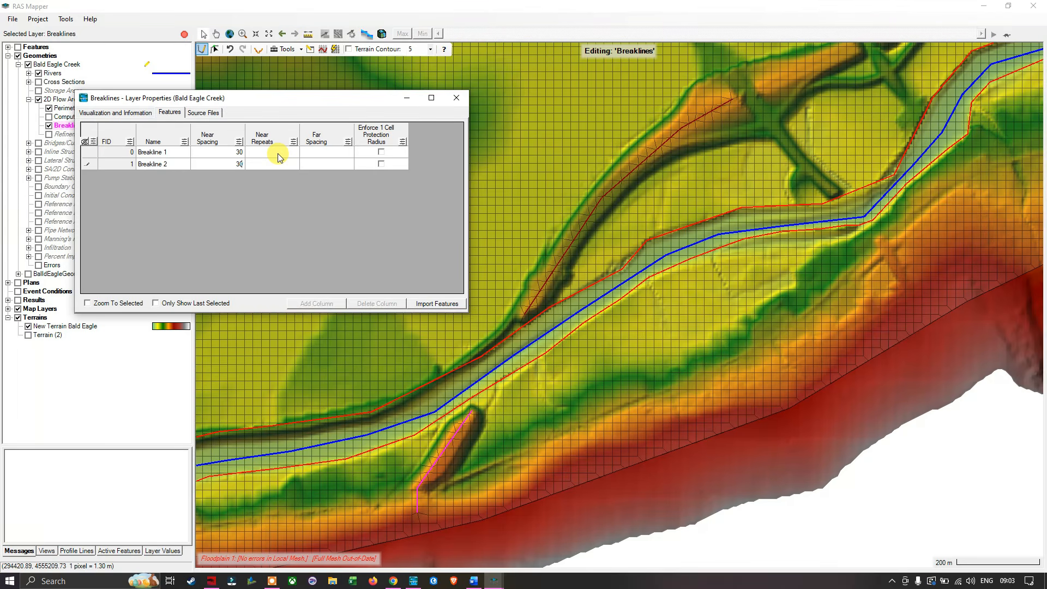
{"action": "left_click", "coordinate": [278, 153]}
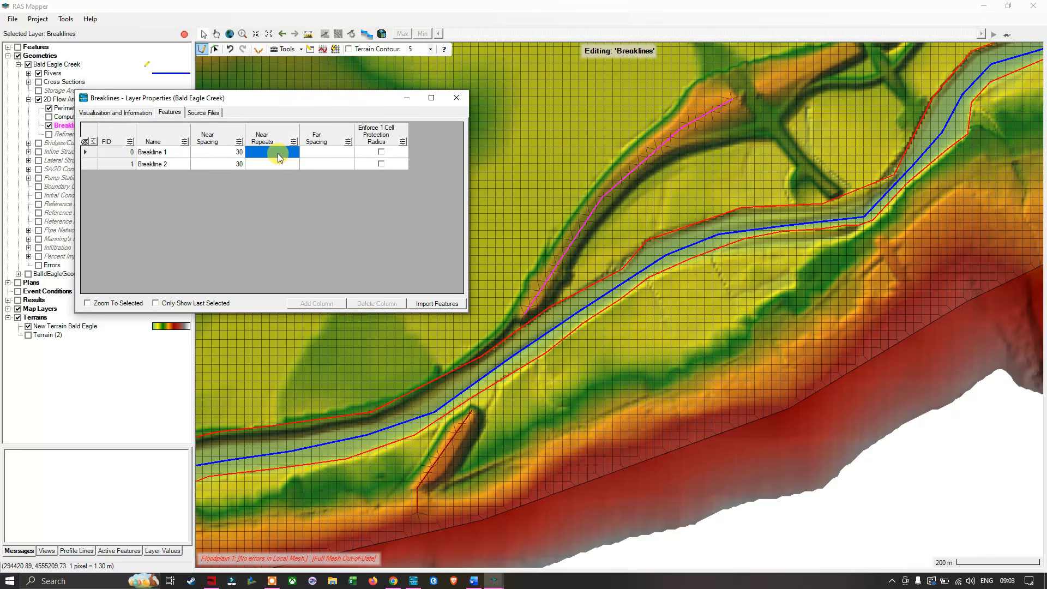
{"action": "type", "text": "1"}
{"action": "left_click", "coordinate": [283, 161]}
{"action": "left_click", "coordinate": [286, 162]}
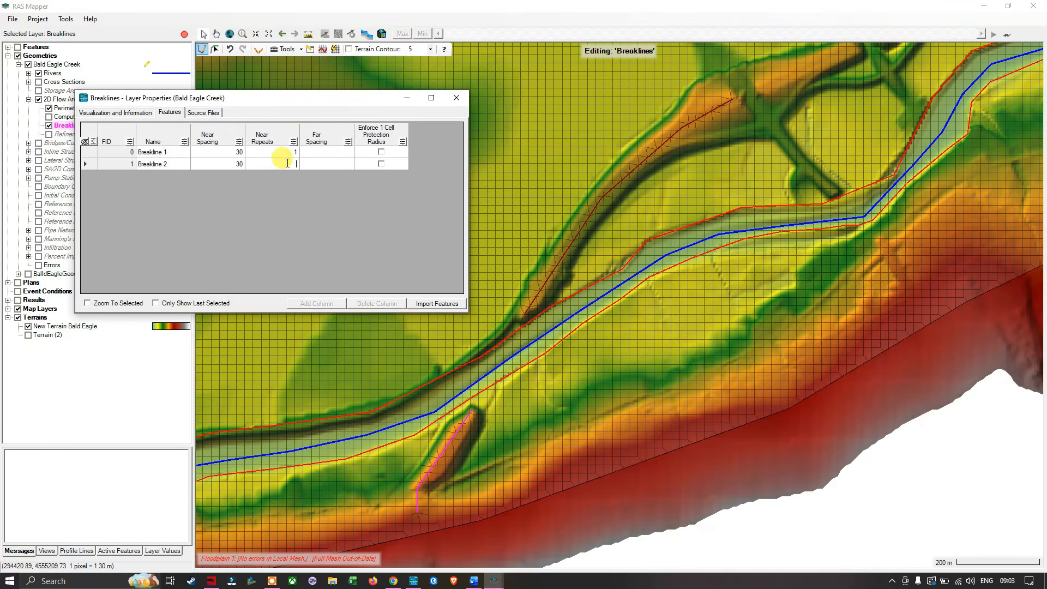
{"action": "type", "text": "1"}
- Check the Far Spacing note in the Word document, and set Far Spacing to 50 for both breaklines in RAS Mapper
{"action": "key", "text": "alt+Tab"}
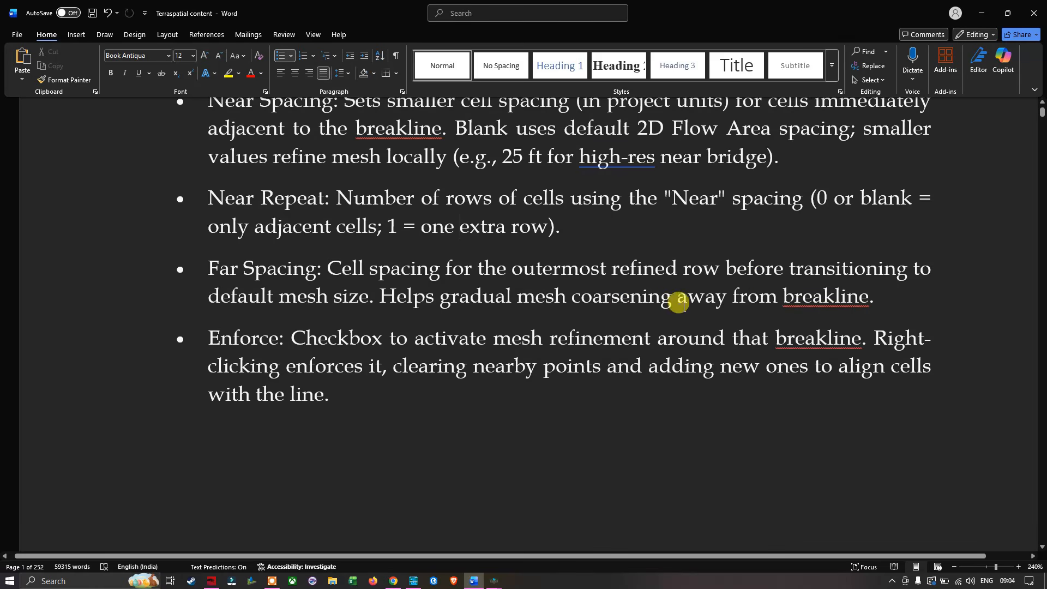
{"action": "double_click", "coordinate": [795, 301]}
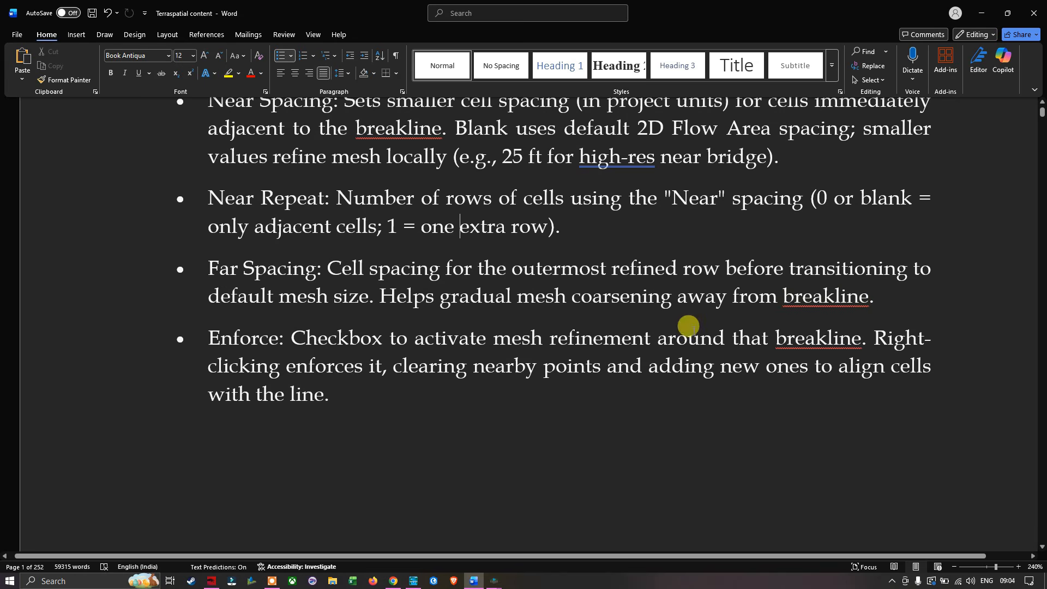
{"action": "key", "text": "alt+Tab"}
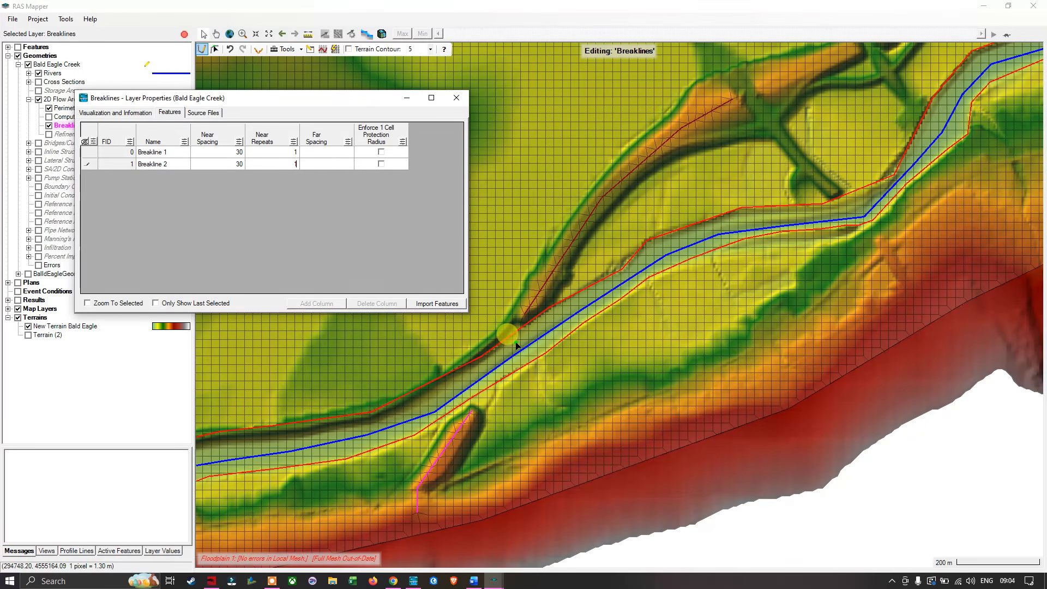
{"action": "left_click", "coordinate": [333, 152]}
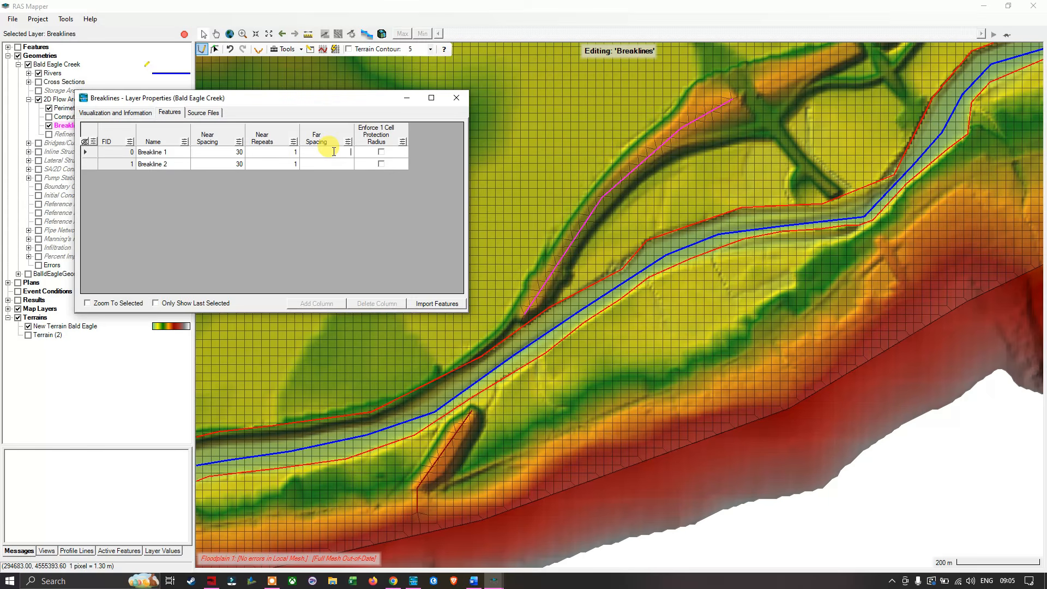
{"action": "type", "text": "50"}
{"action": "left_click", "coordinate": [341, 165]}
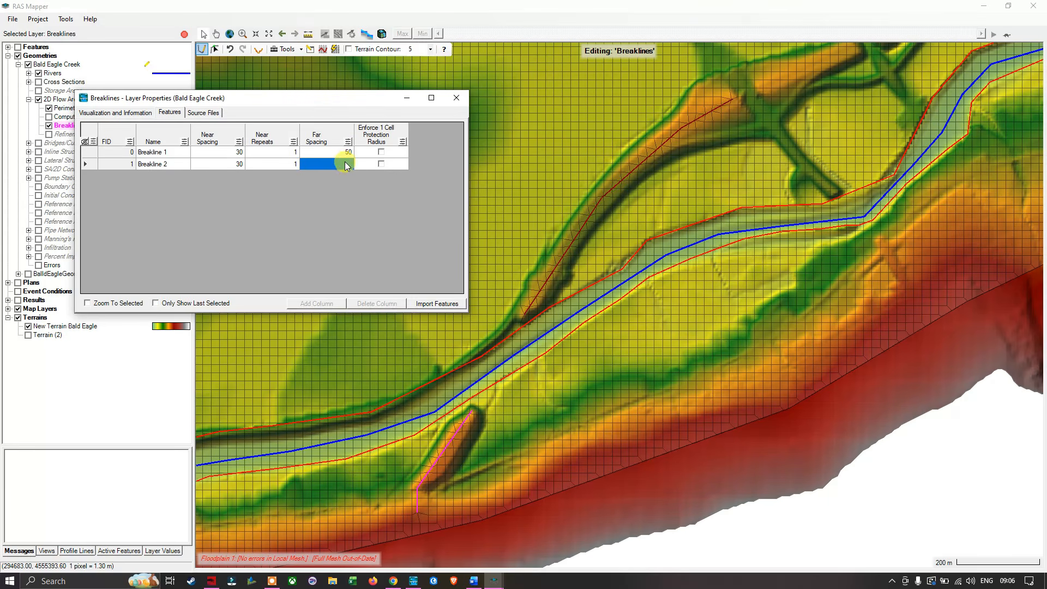
{"action": "left_click", "coordinate": [342, 167]}
{"action": "type", "text": "50"}
- Check the Enforce note in Word, and enable Enforce 1 Cell Protection Radius for both breaklines in RAS Mapper, closing the attribute table
{"action": "left_click", "coordinate": [473, 580]}
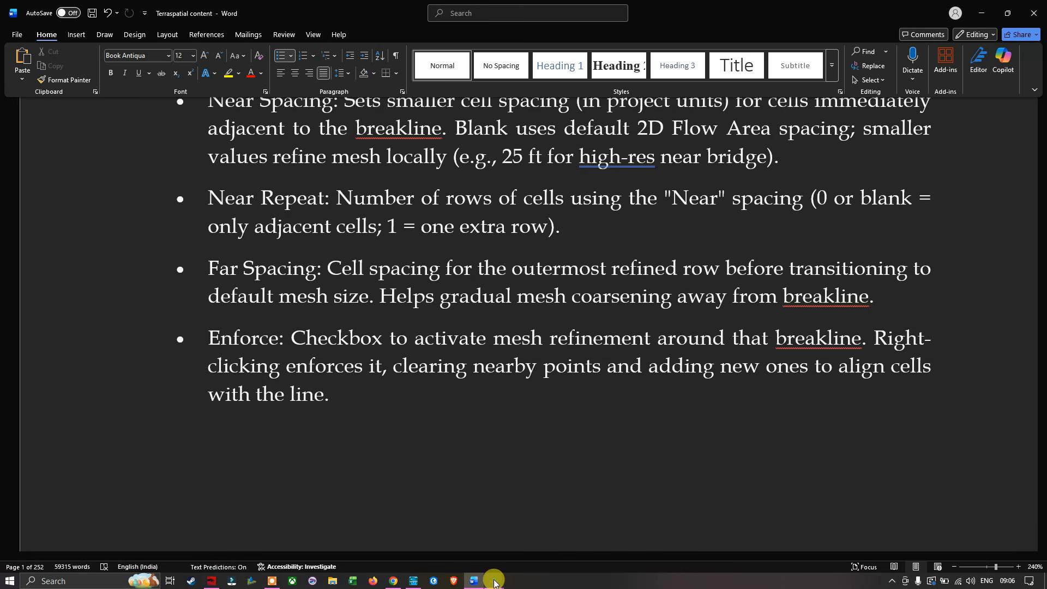
{"action": "mouse_move", "coordinate": [494, 581]}
{"action": "left_click", "coordinate": [469, 545]}
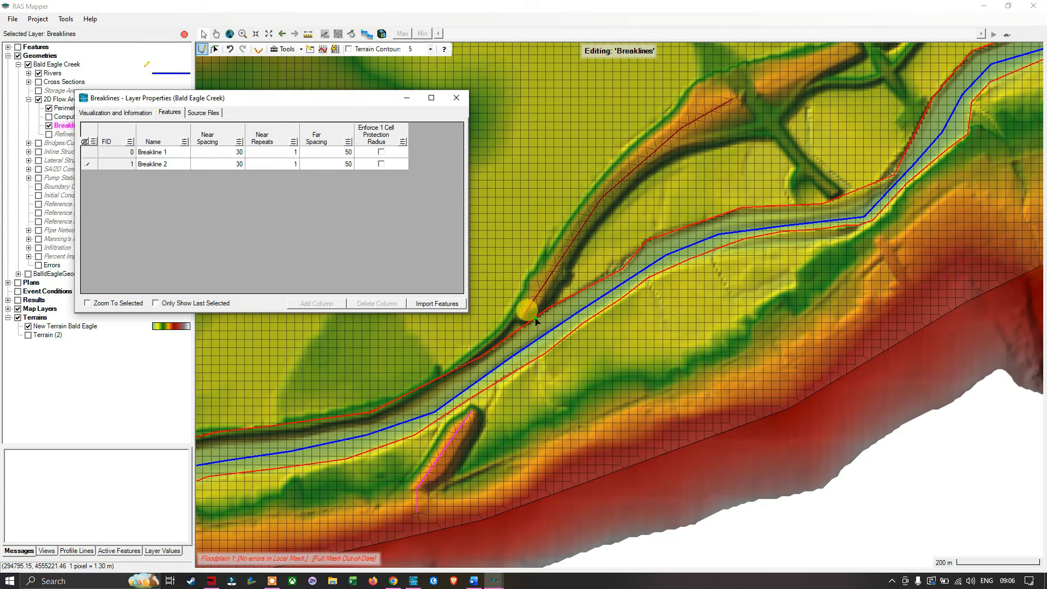
{"action": "left_click", "coordinate": [381, 152]}
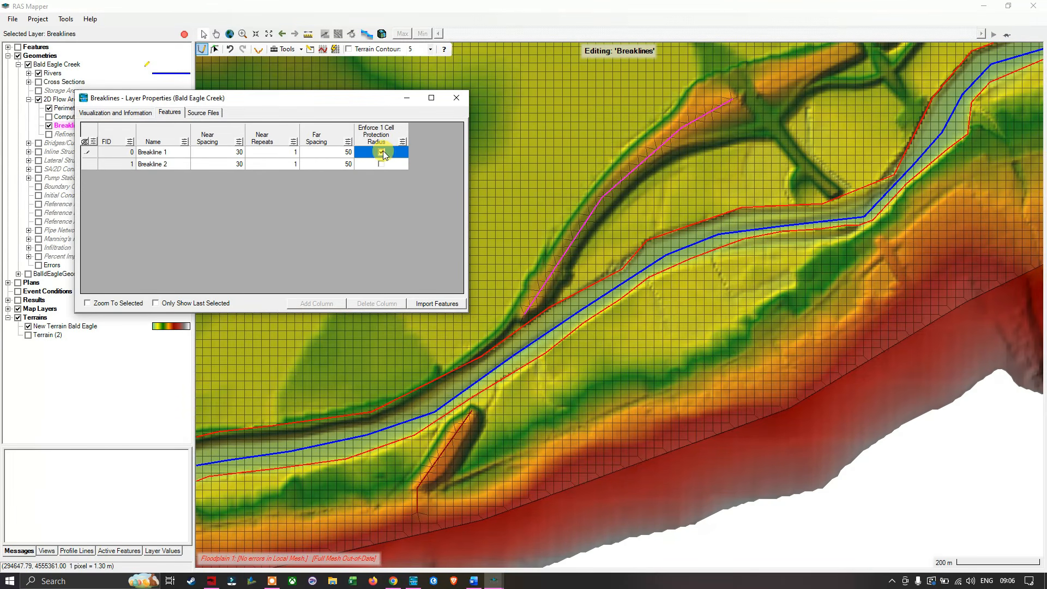
{"action": "left_click", "coordinate": [381, 164]}
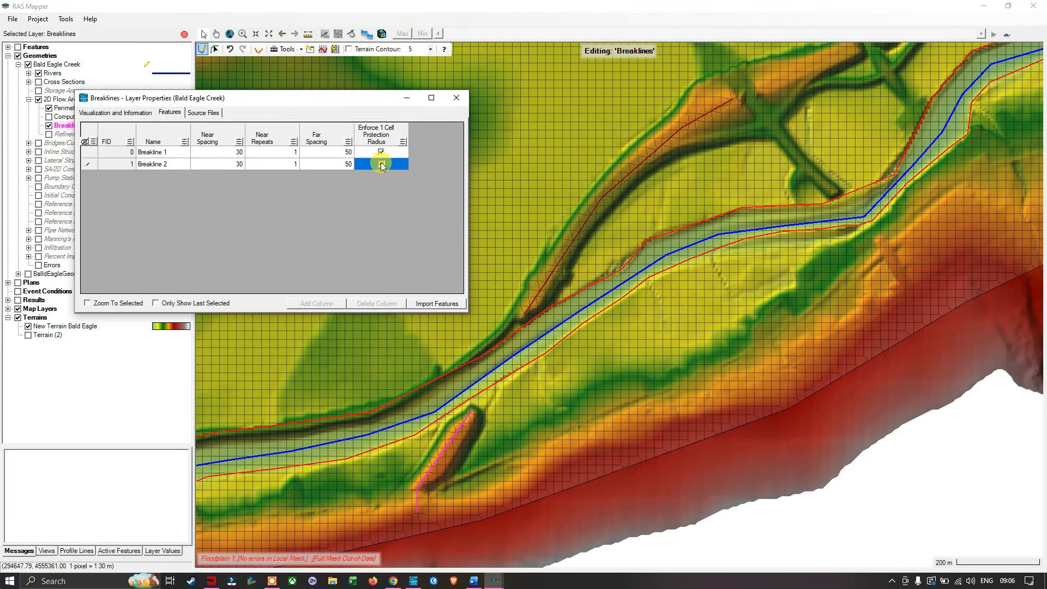
{"action": "left_click", "coordinate": [381, 165]}
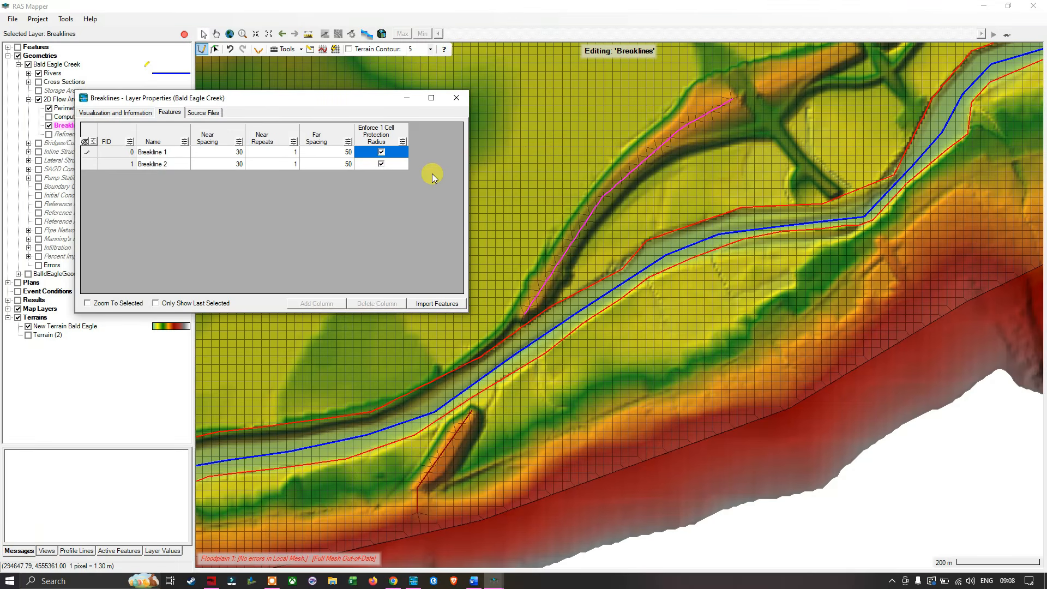
{"action": "left_click_drag", "start_coordinate": [348, 106], "coordinate": [553, 148]}
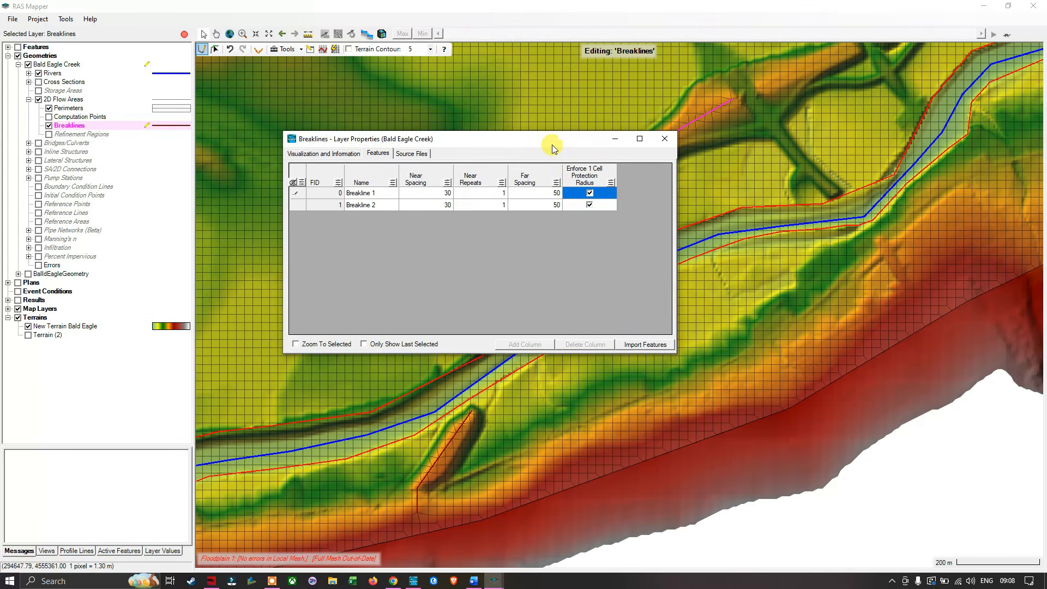
{"action": "left_click", "coordinate": [669, 140]}
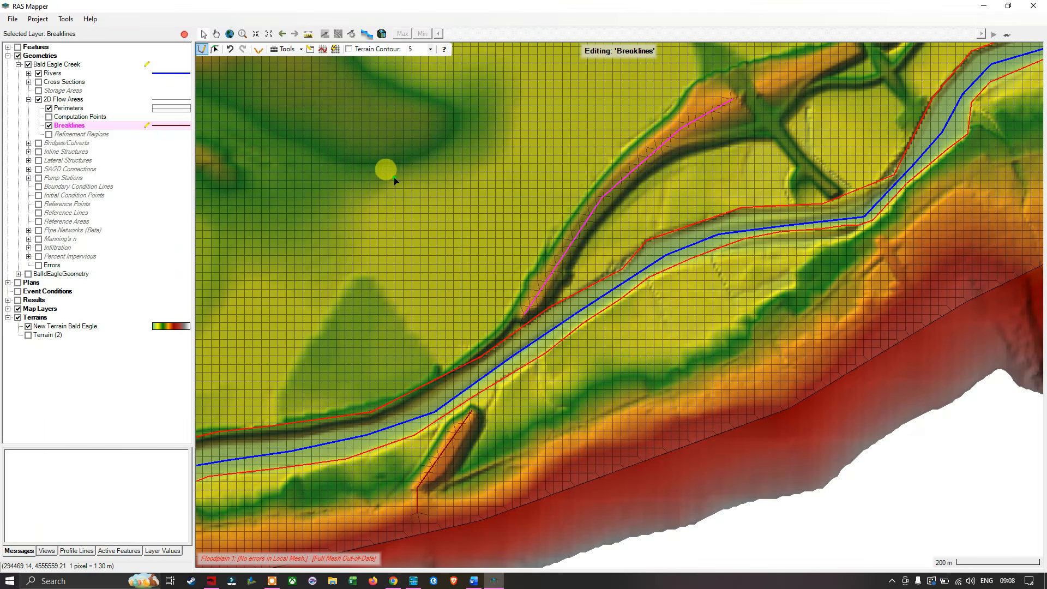
- Enforce all breaklines on the 2D flow area mesh and review their values in the attribute table
{"action": "right_click", "coordinate": [75, 130]}
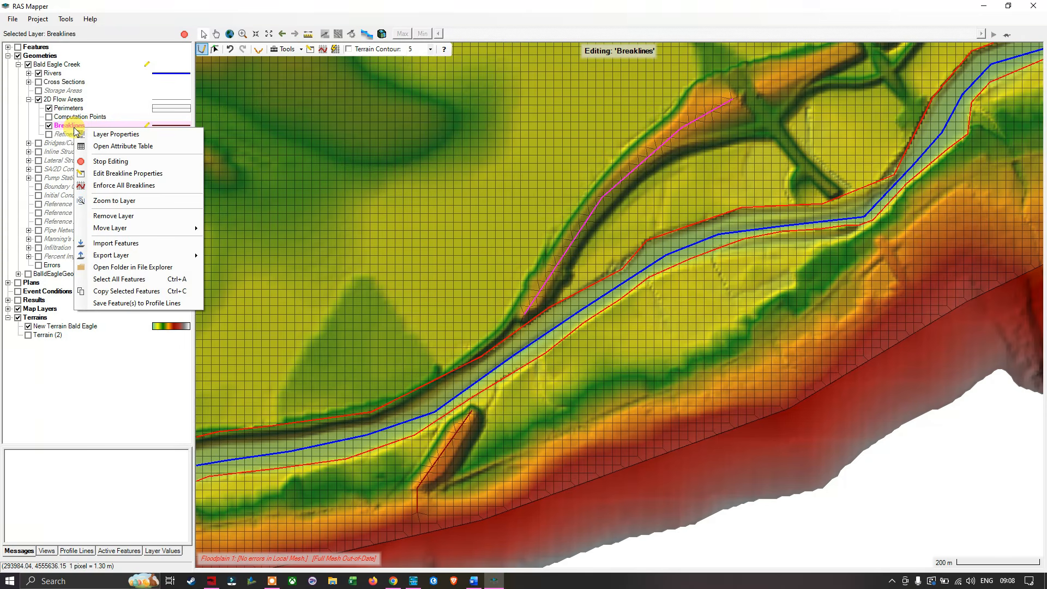
{"action": "left_click", "coordinate": [96, 186]}
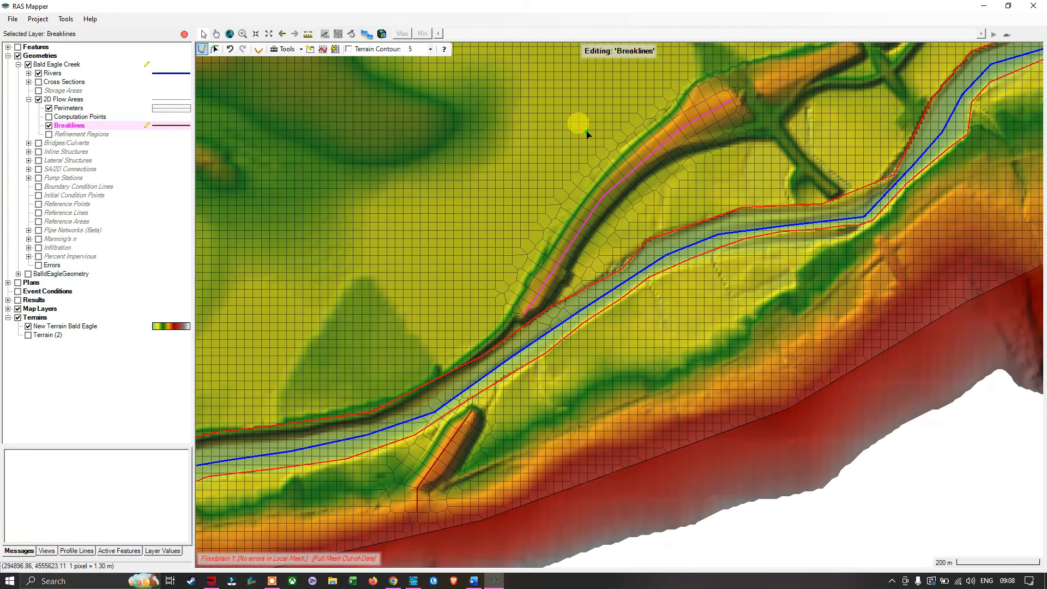
{"action": "scroll", "coordinate": [581, 130], "scroll_direction": "up", "scroll_amount": 2}
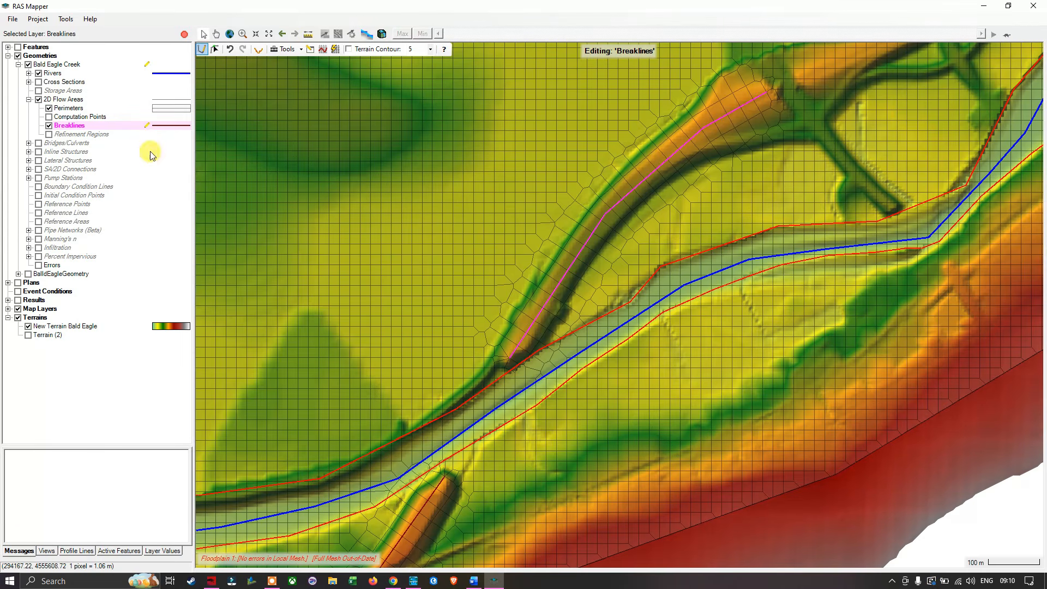
{"action": "right_click", "coordinate": [79, 127]}
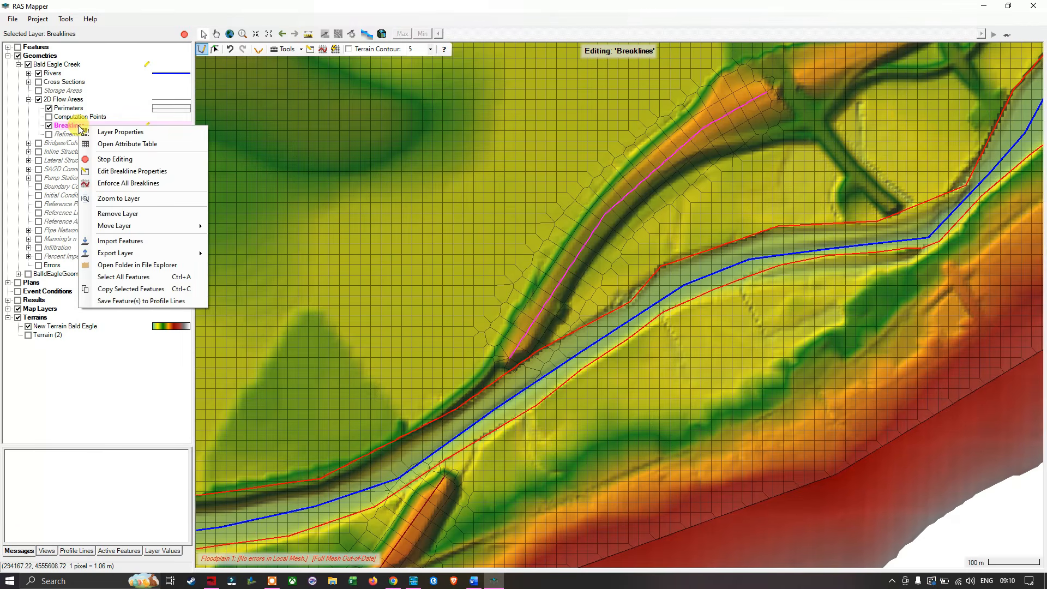
{"action": "left_click", "coordinate": [122, 144]}
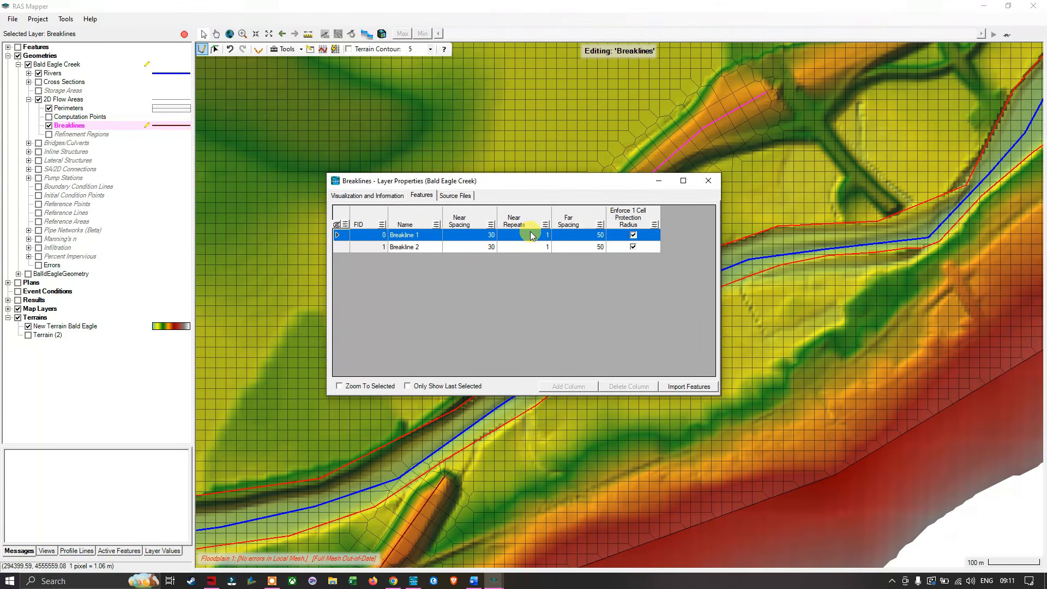
{"action": "left_click", "coordinate": [708, 180]}
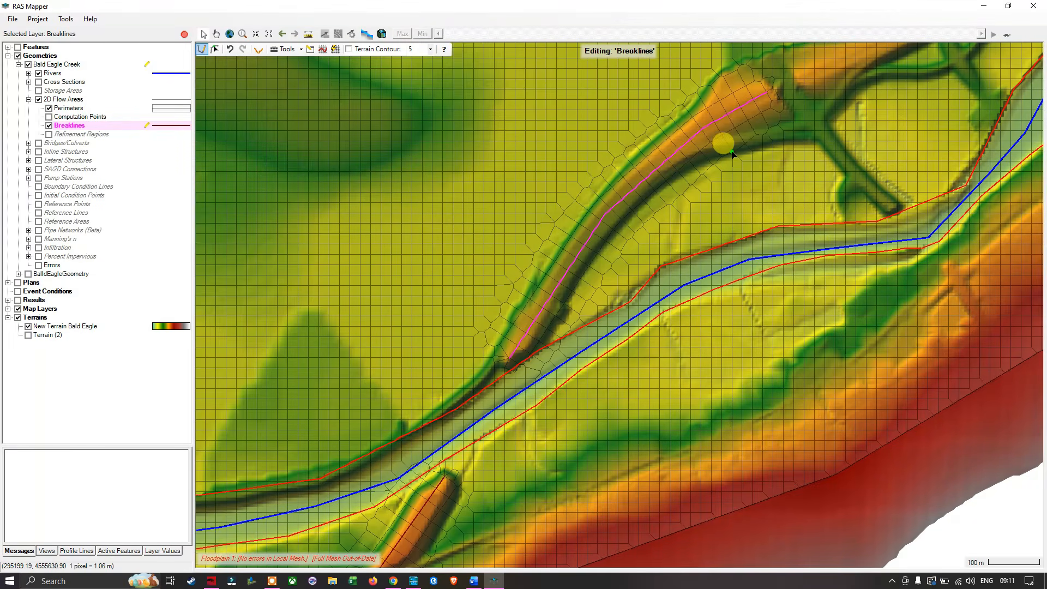
- Examine the embankments and other raised terrain along the river, and the mesh cells around the enforced breaklines
{"action": "scroll", "coordinate": [725, 143], "scroll_direction": "down", "scroll_amount": 1}
{"action": "scroll", "coordinate": [732, 152], "scroll_direction": "down", "scroll_amount": 1}
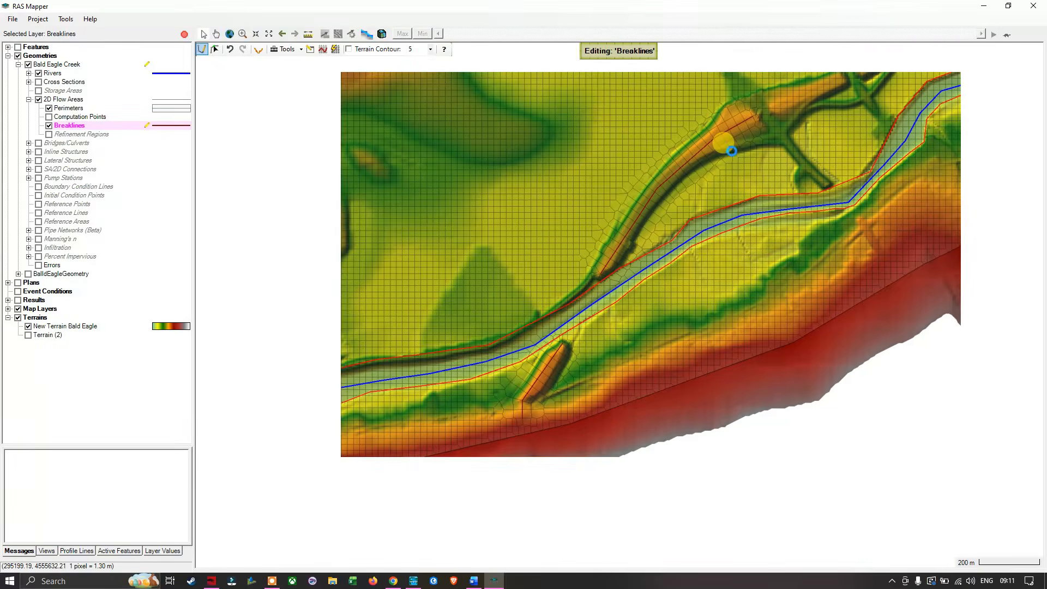
{"action": "scroll", "coordinate": [732, 152], "scroll_direction": "down", "scroll_amount": 2}
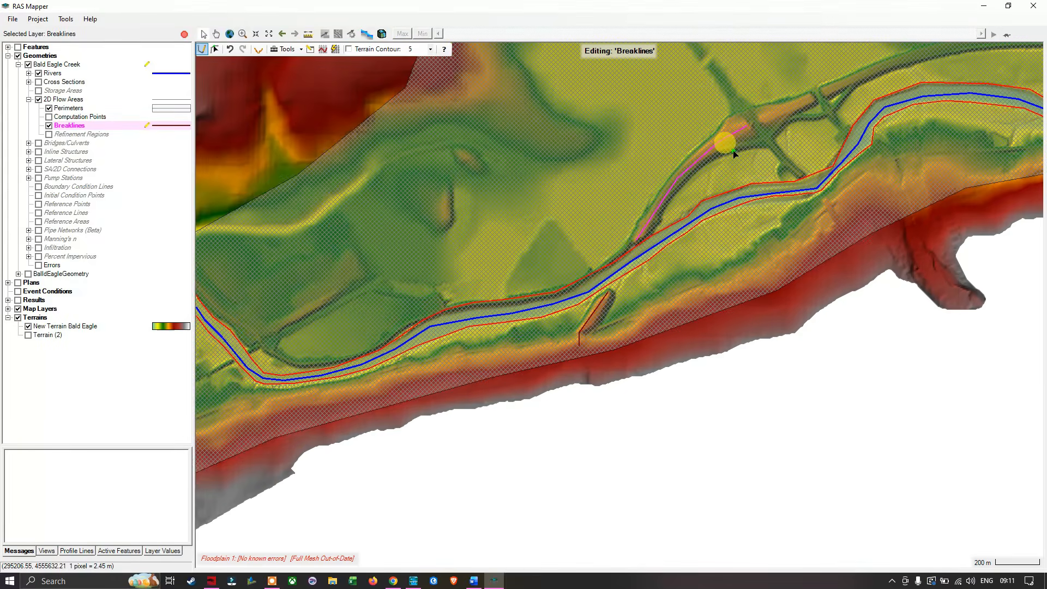
{"action": "scroll", "coordinate": [732, 151], "scroll_direction": "down", "scroll_amount": 1}
{"action": "left_click", "coordinate": [690, 167]}
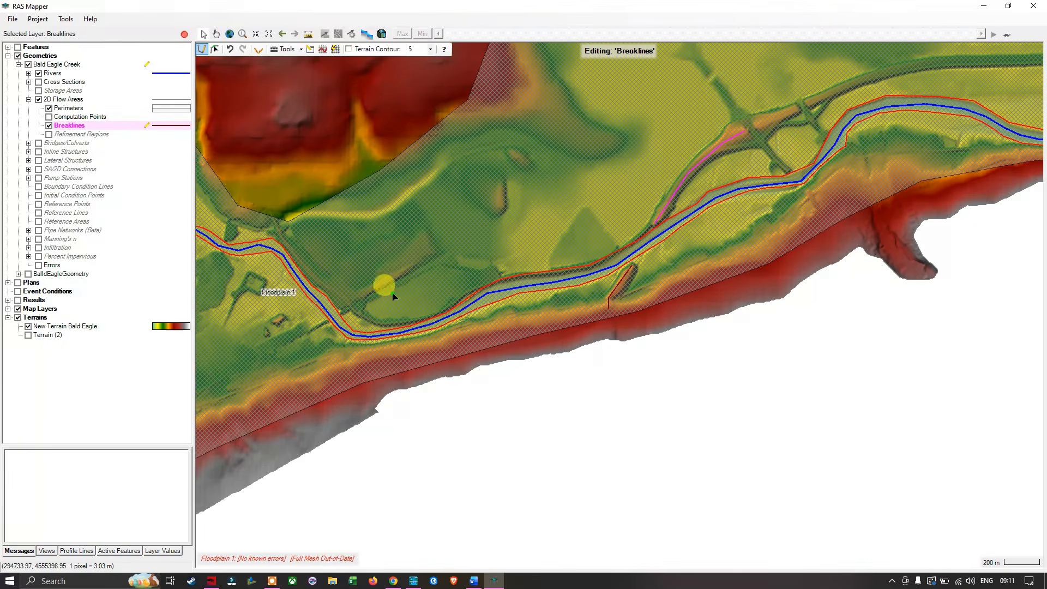
{"action": "scroll", "coordinate": [399, 274], "scroll_direction": "up", "scroll_amount": 1}
{"action": "left_click_drag", "start_coordinate": [380, 245], "coordinate": [630, 170]}
{"action": "scroll", "coordinate": [515, 267], "scroll_direction": "up", "scroll_amount": 2}
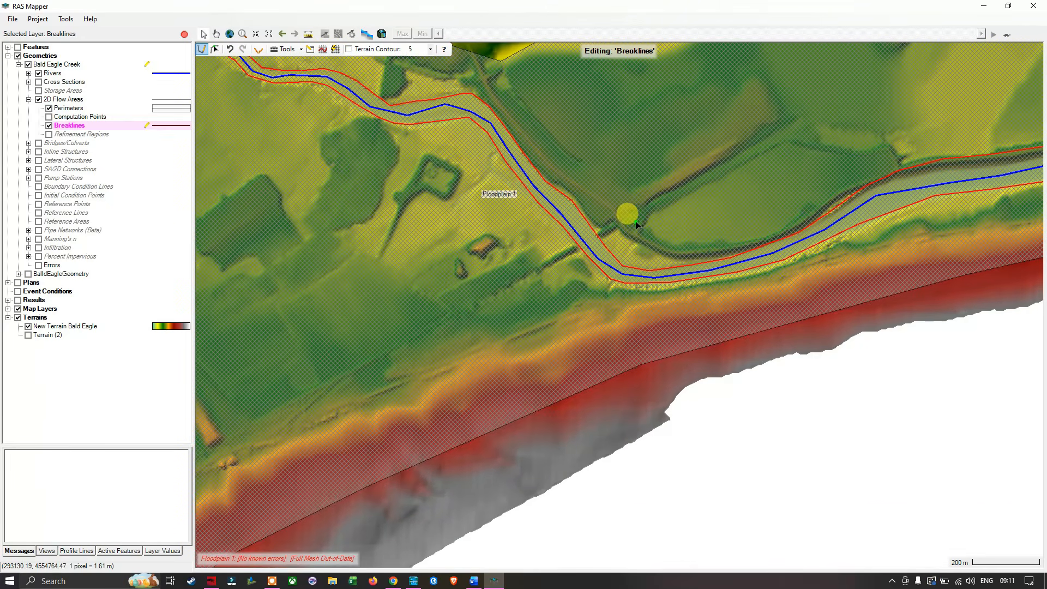
{"action": "scroll", "coordinate": [577, 229], "scroll_direction": "down", "scroll_amount": 2}
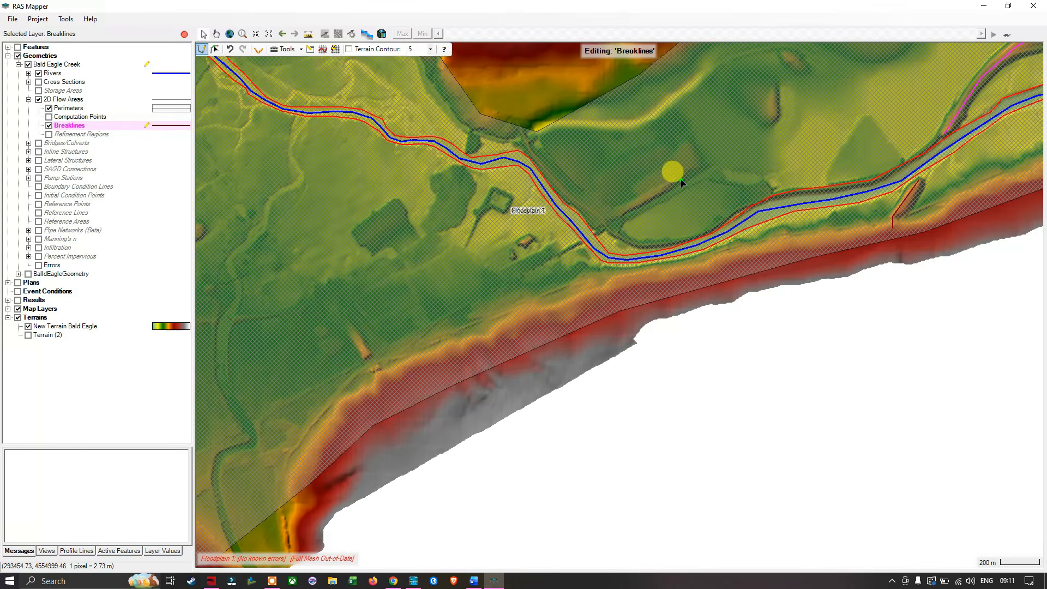
{"action": "left_click_drag", "start_coordinate": [678, 182], "coordinate": [438, 240]}
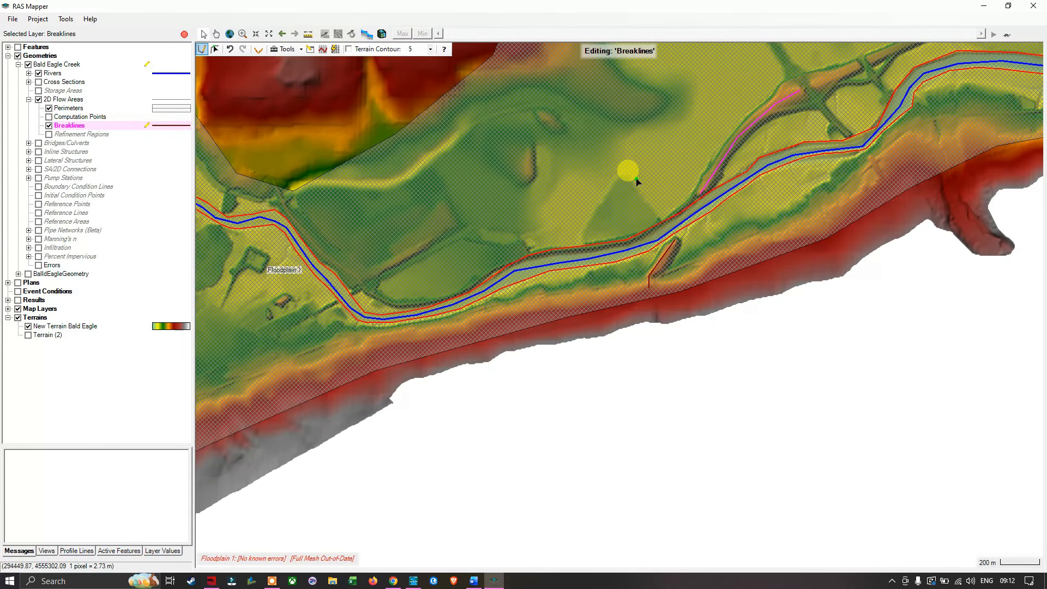
{"action": "left_click_drag", "start_coordinate": [636, 182], "coordinate": [434, 267]}
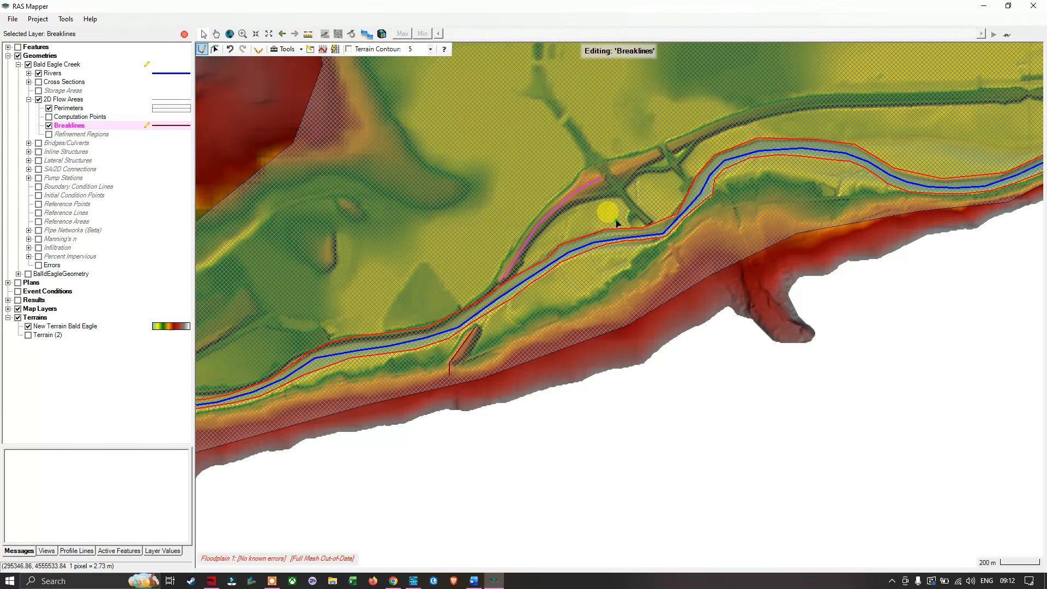
{"action": "scroll", "coordinate": [615, 225], "scroll_direction": "down", "scroll_amount": 1}
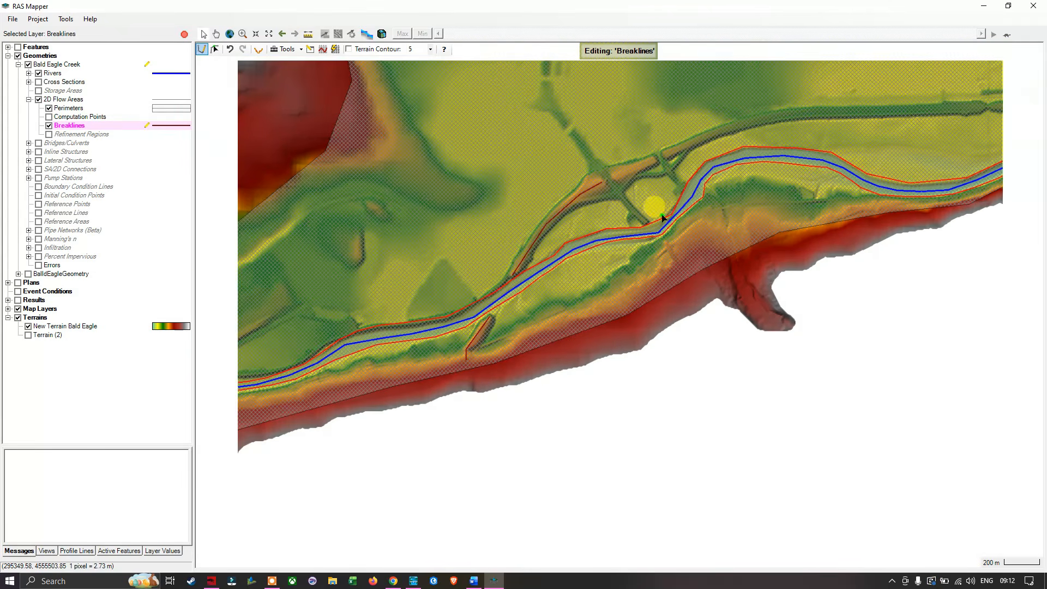
{"action": "left_click_drag", "start_coordinate": [699, 182], "coordinate": [541, 278]}
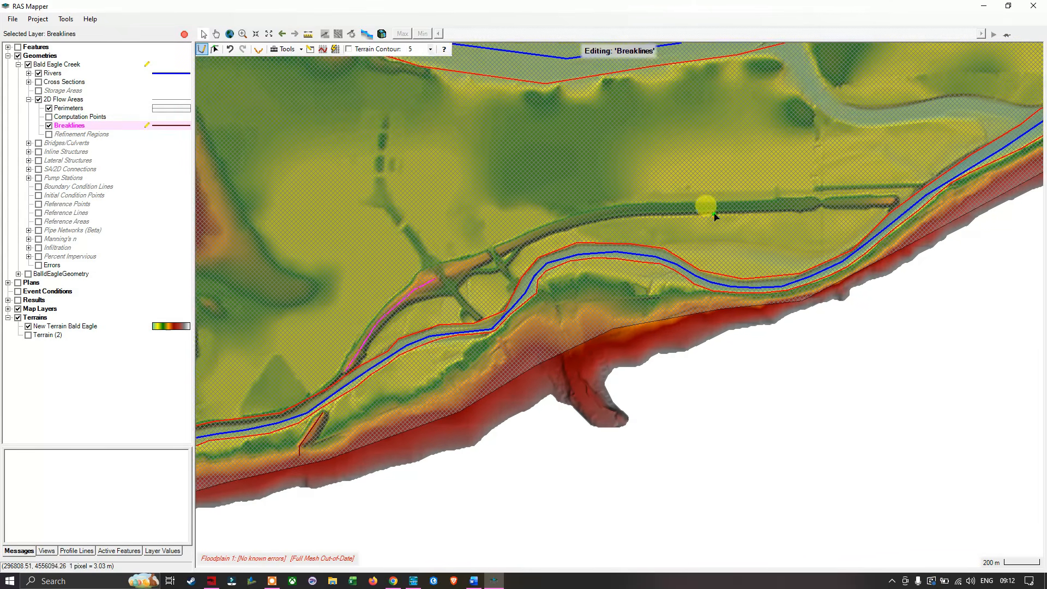
{"action": "left_click_drag", "start_coordinate": [719, 216], "coordinate": [783, 168]}
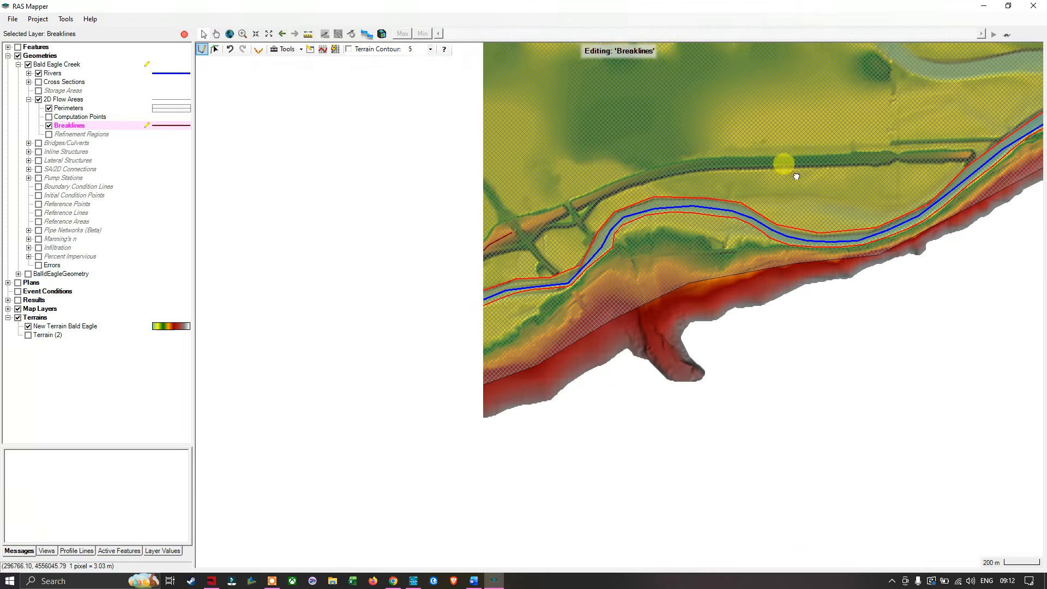
{"action": "left_click", "coordinate": [486, 256]}
{"action": "left_click_drag", "start_coordinate": [494, 268], "coordinate": [643, 224]}
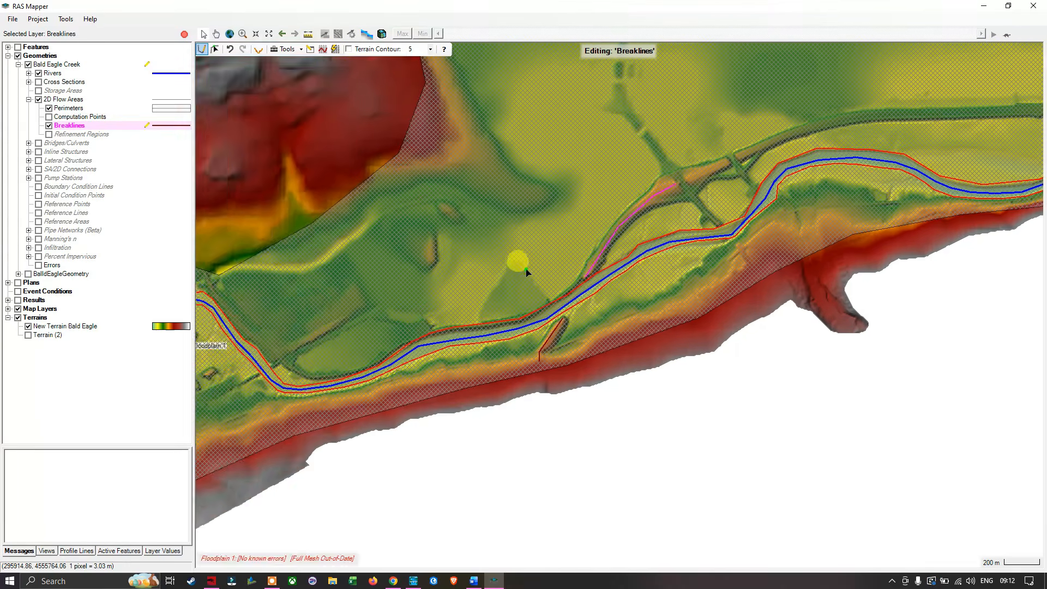
{"action": "scroll", "coordinate": [526, 268], "scroll_direction": "up", "scroll_amount": 3}
{"action": "scroll", "coordinate": [561, 256], "scroll_direction": "up", "scroll_amount": 1}
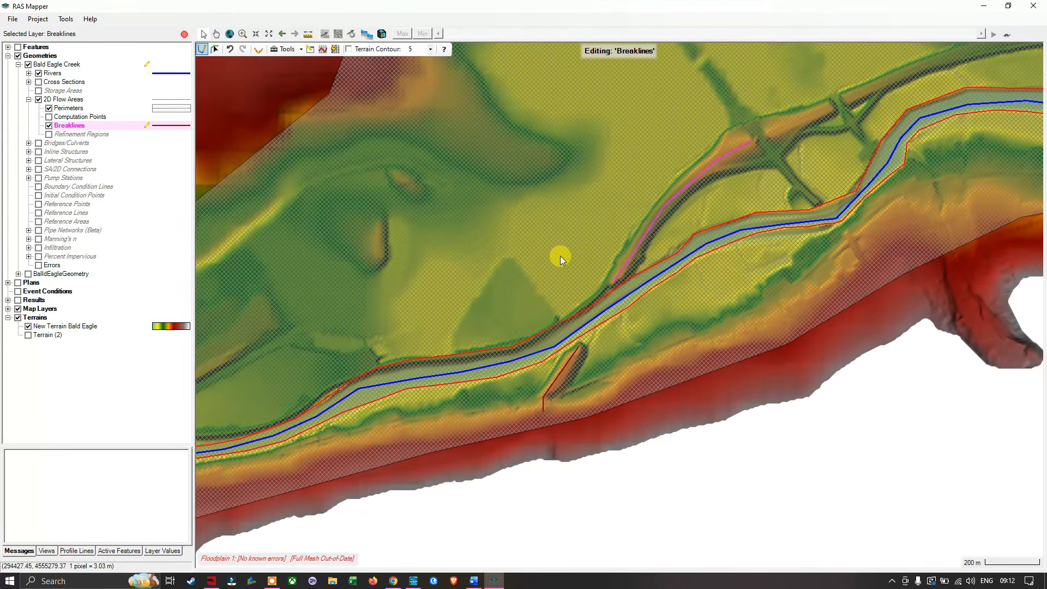
{"action": "left_click", "coordinate": [634, 268]}
{"action": "scroll", "coordinate": [634, 268], "scroll_direction": "up", "scroll_amount": 3}
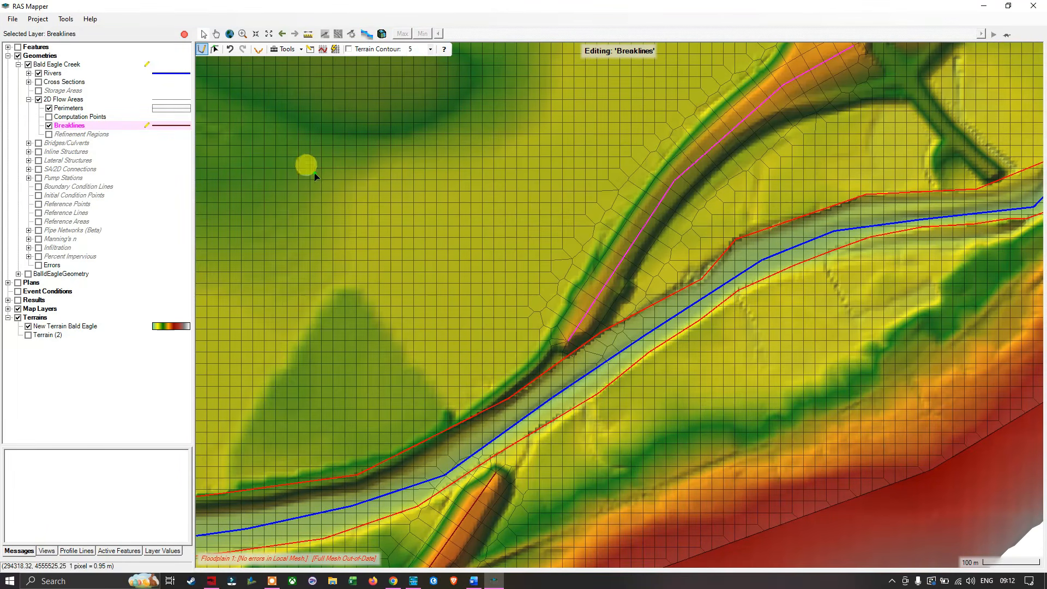
- Stop editing the Breaklines layer, save the edits to the Bald Eagle Creek geometry, and save the RAS Mapper project
{"action": "right_click", "coordinate": [82, 128]}
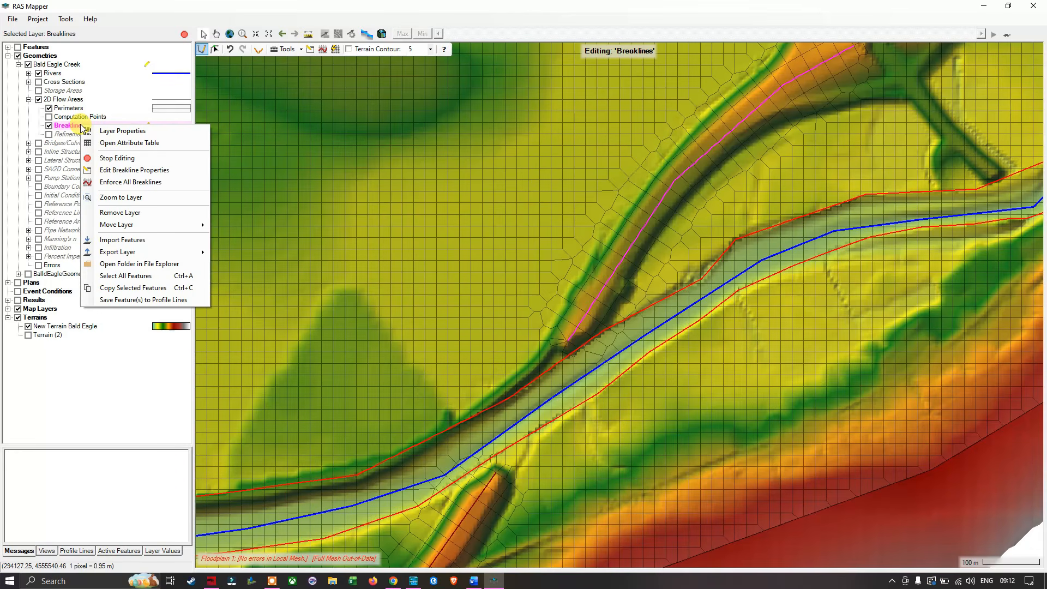
{"action": "left_click", "coordinate": [116, 159]}
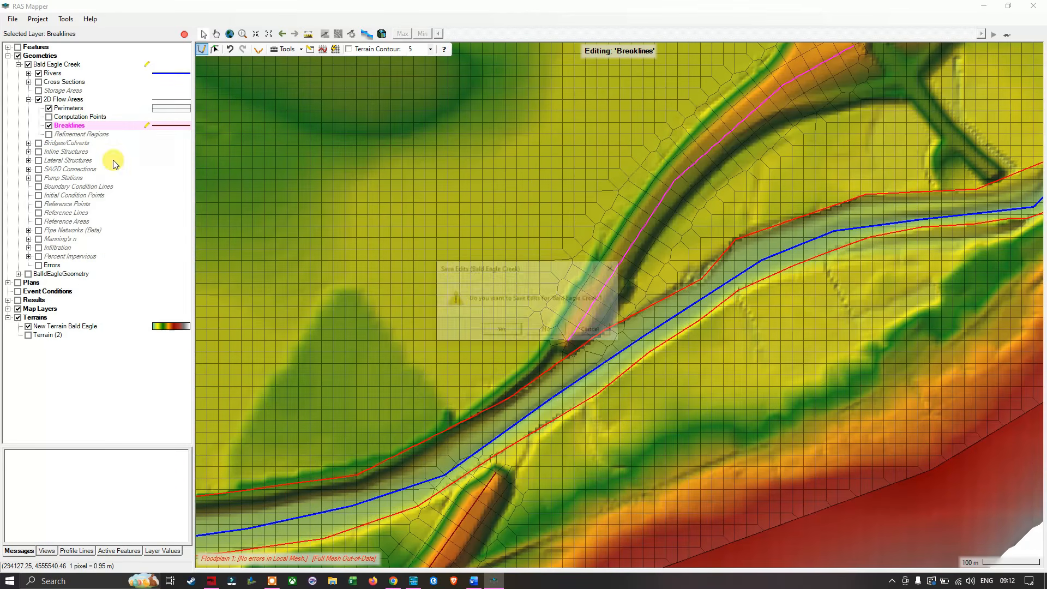
{"action": "left_click", "coordinate": [503, 330]}
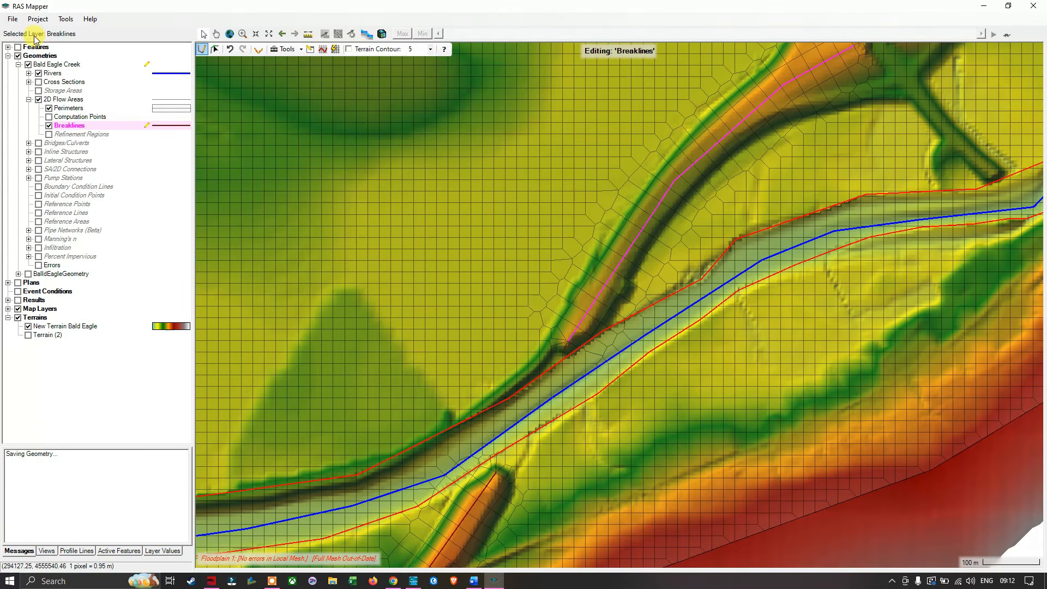
{"action": "left_click", "coordinate": [12, 20]}
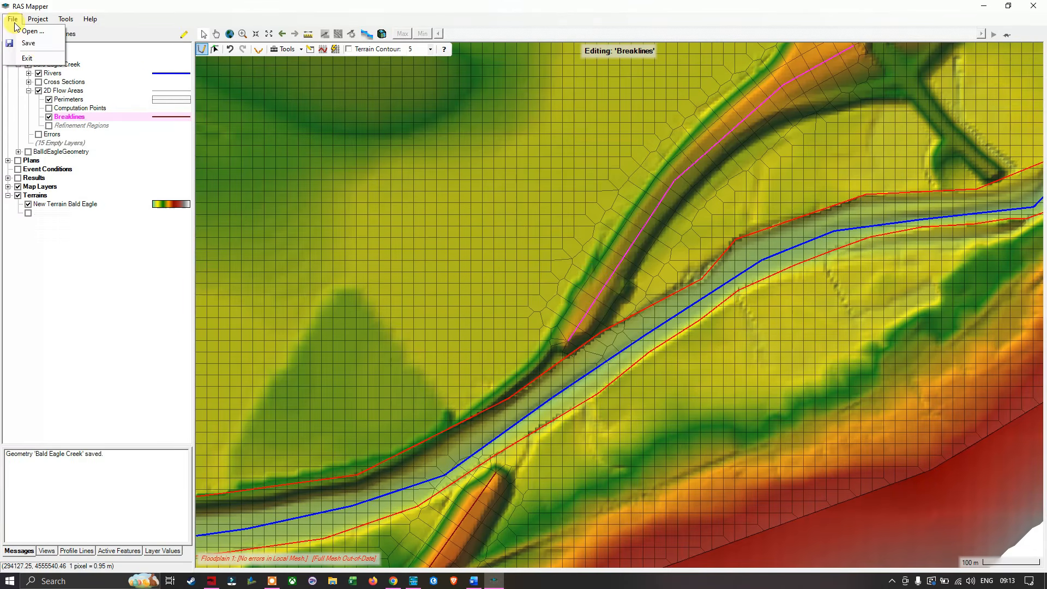
{"action": "left_click", "coordinate": [35, 46]}
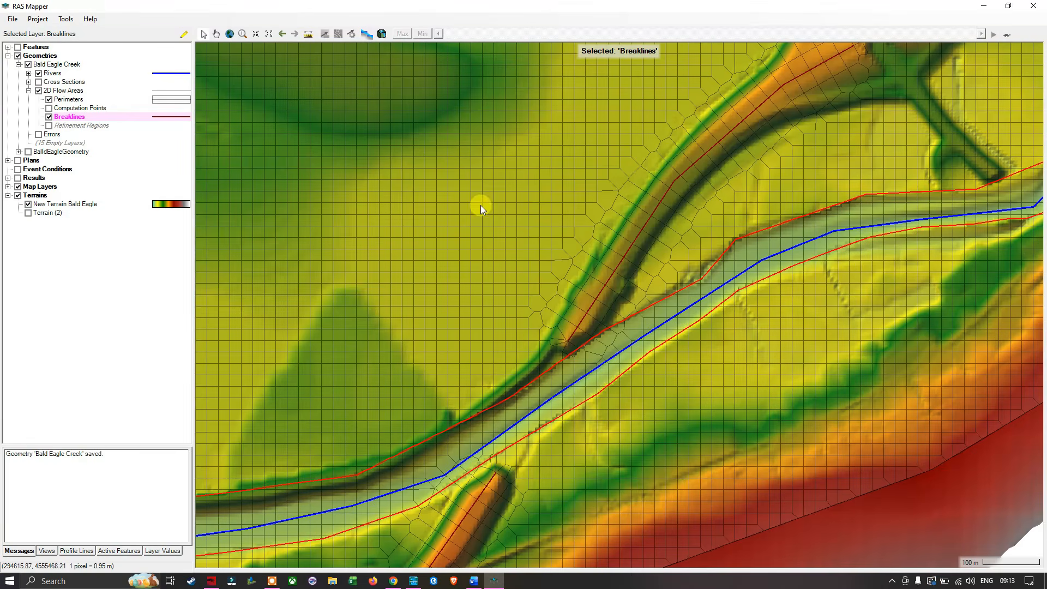
{"action": "scroll", "coordinate": [456, 192], "scroll_direction": "down", "scroll_amount": 1}
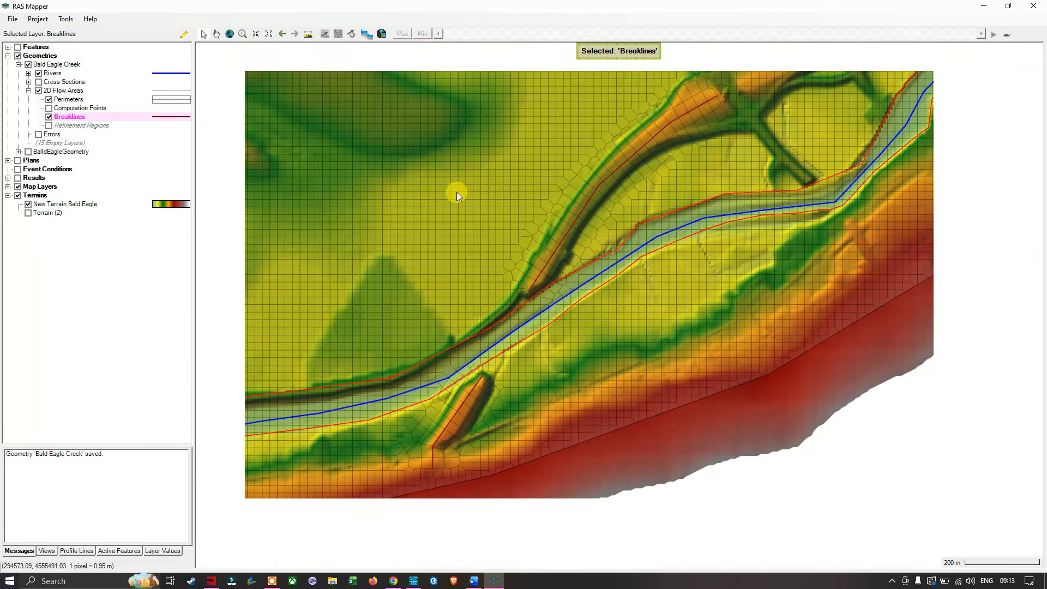
{"action": "scroll", "coordinate": [456, 192], "scroll_direction": "down", "scroll_amount": 1}
{"action": "scroll", "coordinate": [456, 192], "scroll_direction": "down", "scroll_amount": 1}
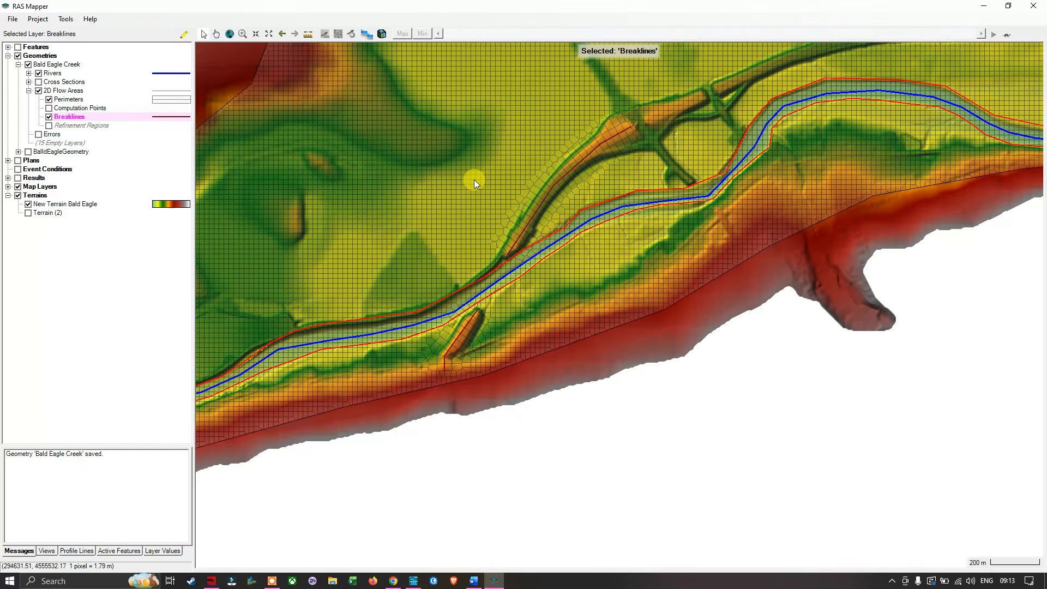
{"action": "scroll", "coordinate": [474, 180], "scroll_direction": "down", "scroll_amount": 1}
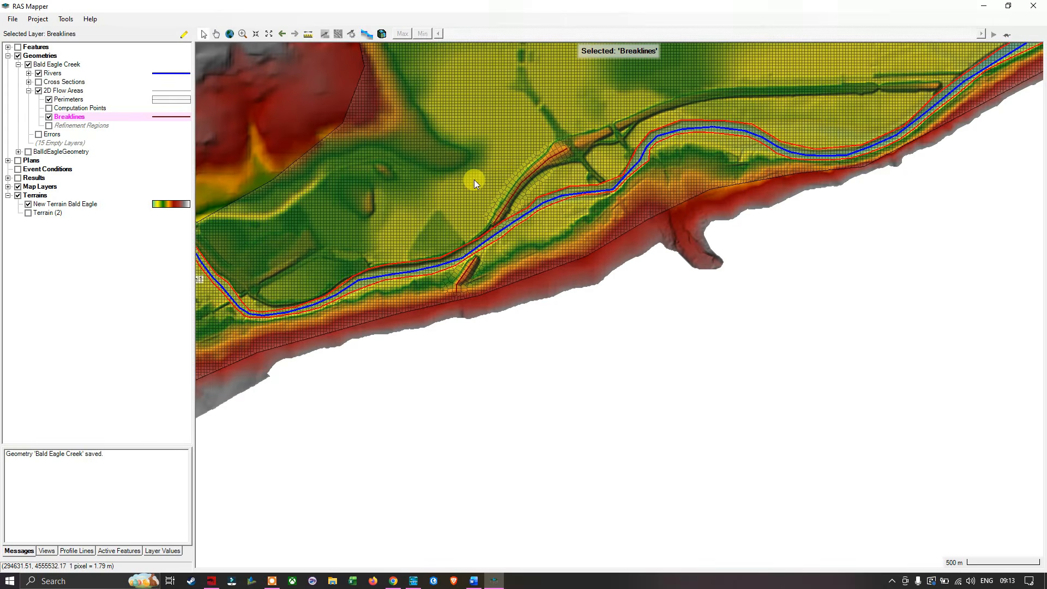